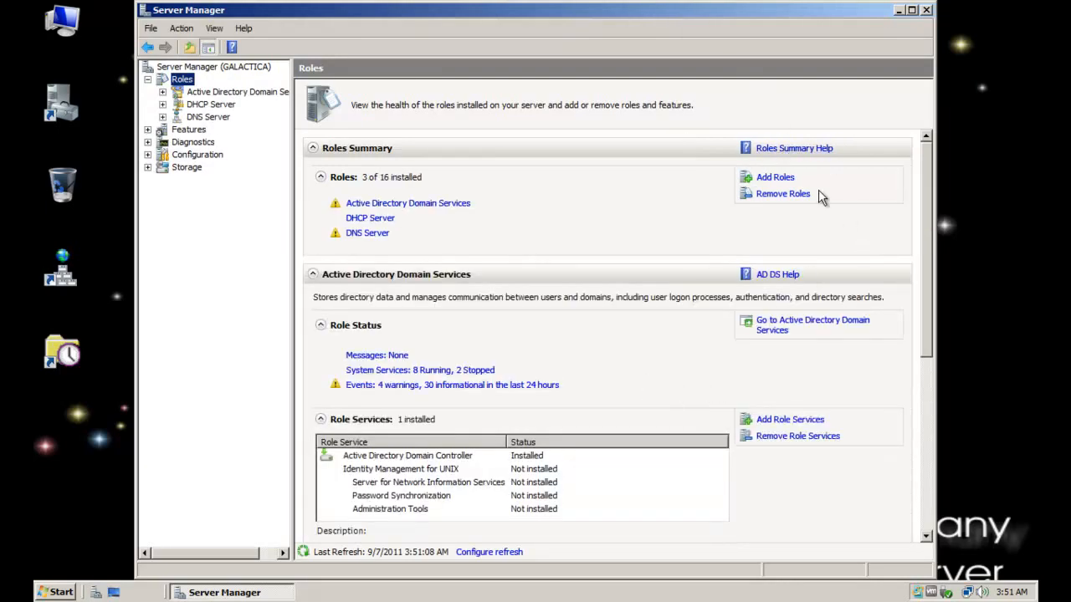
Start adding a server role, select Active Directory Certificate Services, and proceed past its introduction
{"action": "left_click", "coordinate": [776, 180]}
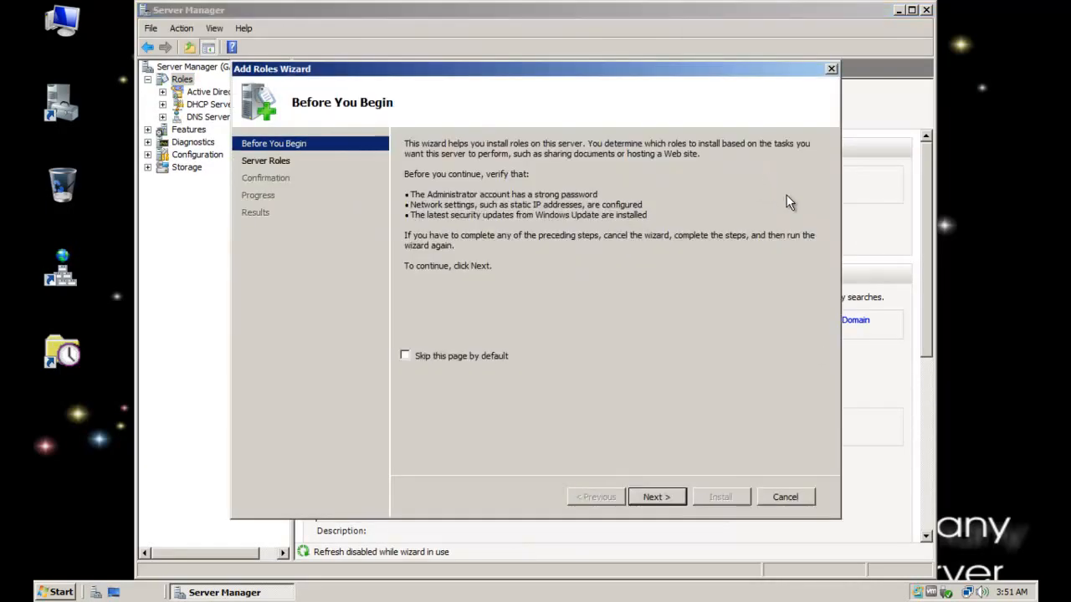
{"action": "left_click", "coordinate": [266, 161]}
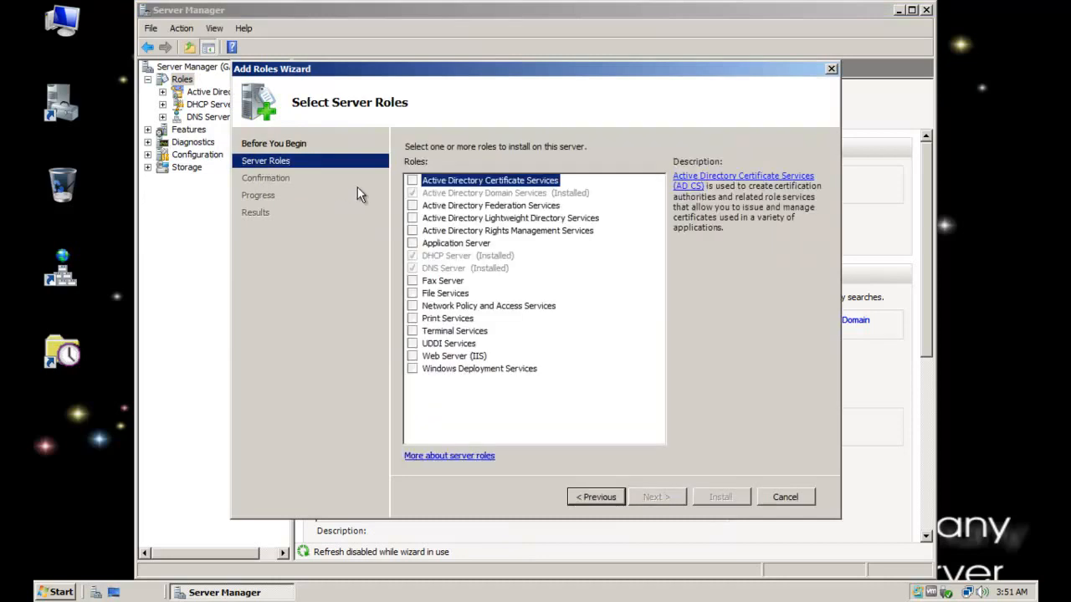
{"action": "left_click", "coordinate": [412, 181]}
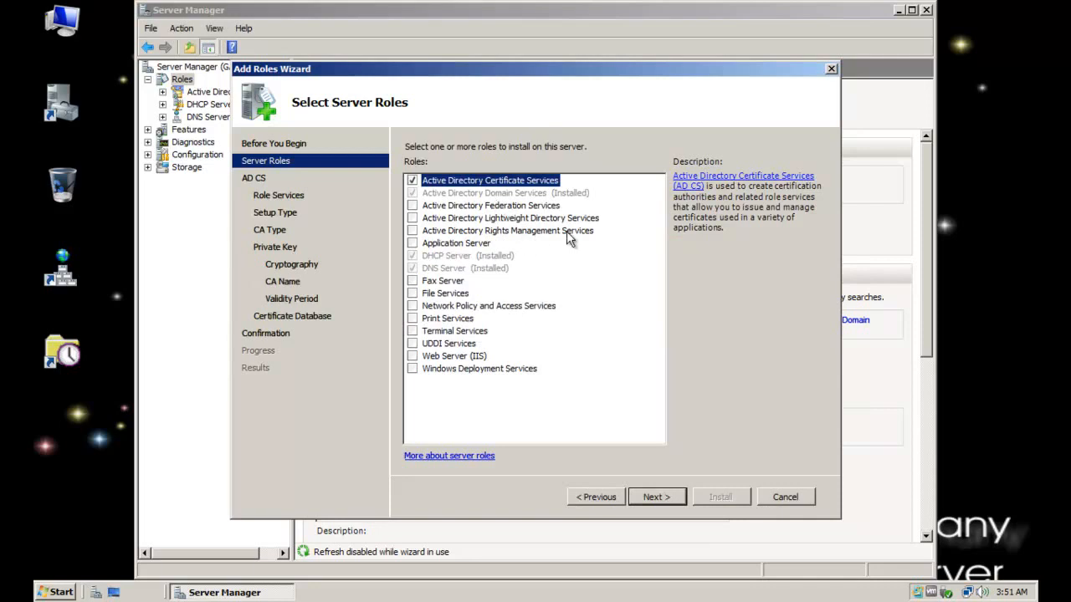
{"action": "left_click", "coordinate": [657, 497]}
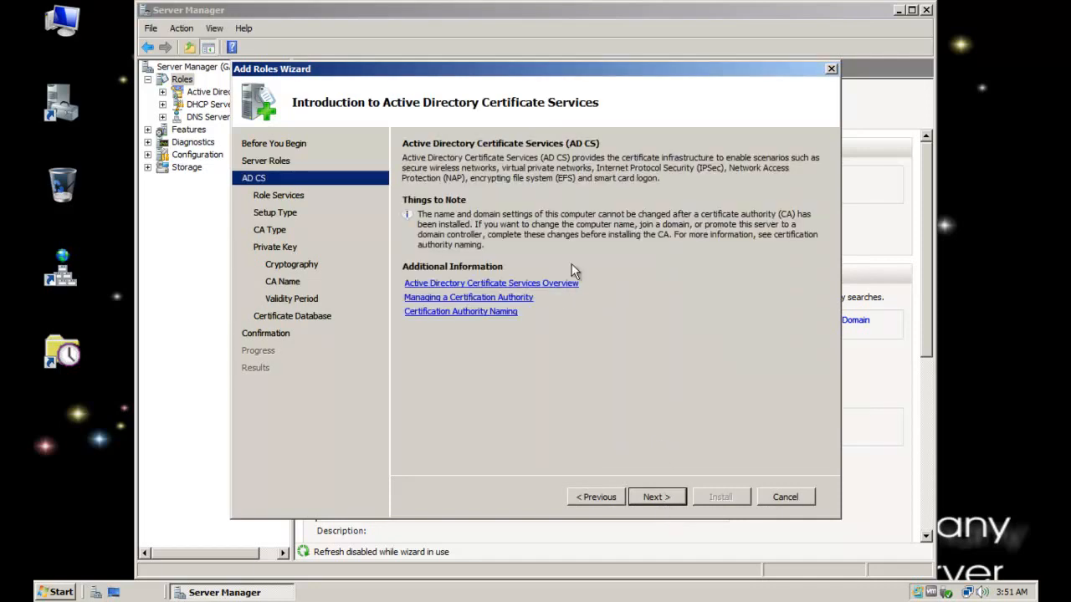
{"action": "left_click", "coordinate": [652, 497]}
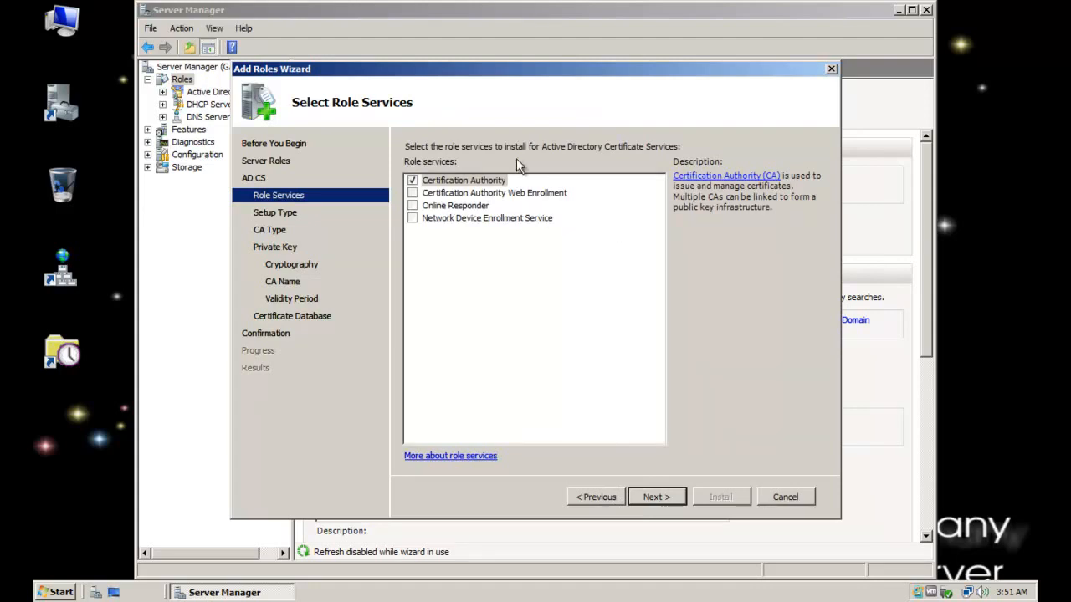
Keep only the Certification Authority role service, declining the additional services required for Certification Authority Web Enrollment
{"action": "left_click", "coordinate": [414, 193]}
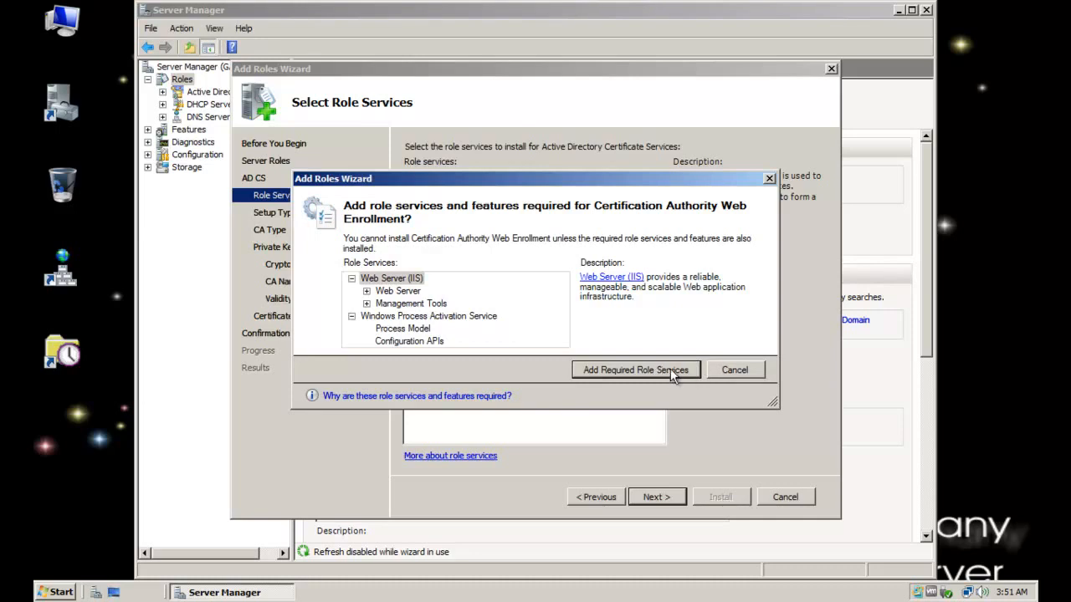
{"action": "left_click", "coordinate": [738, 375]}
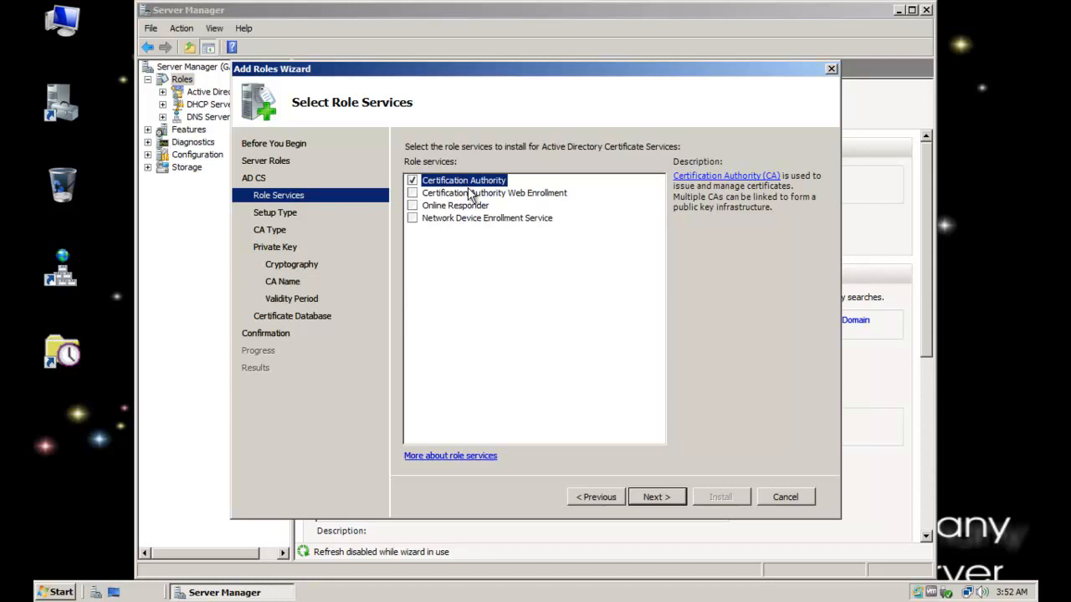
{"action": "left_click", "coordinate": [656, 499]}
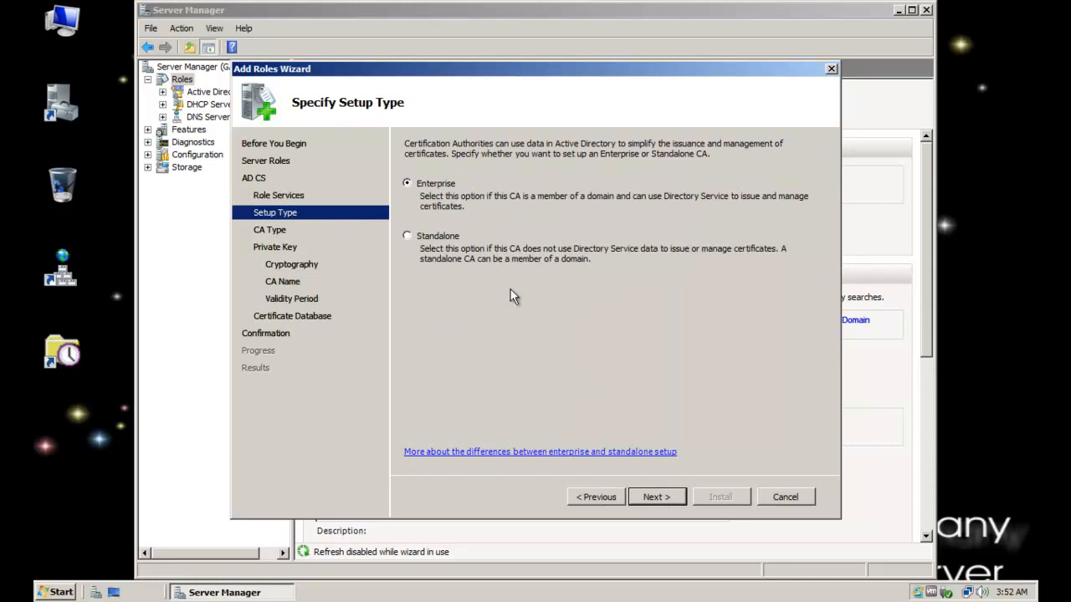
{"action": "left_click", "coordinate": [600, 499]}
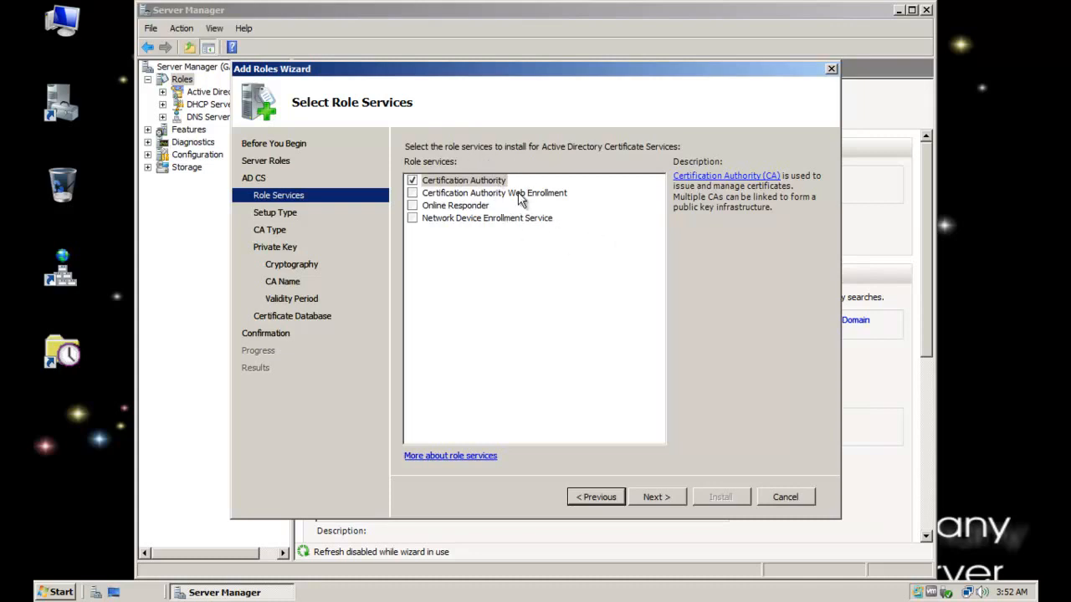
{"action": "left_click", "coordinate": [667, 499]}
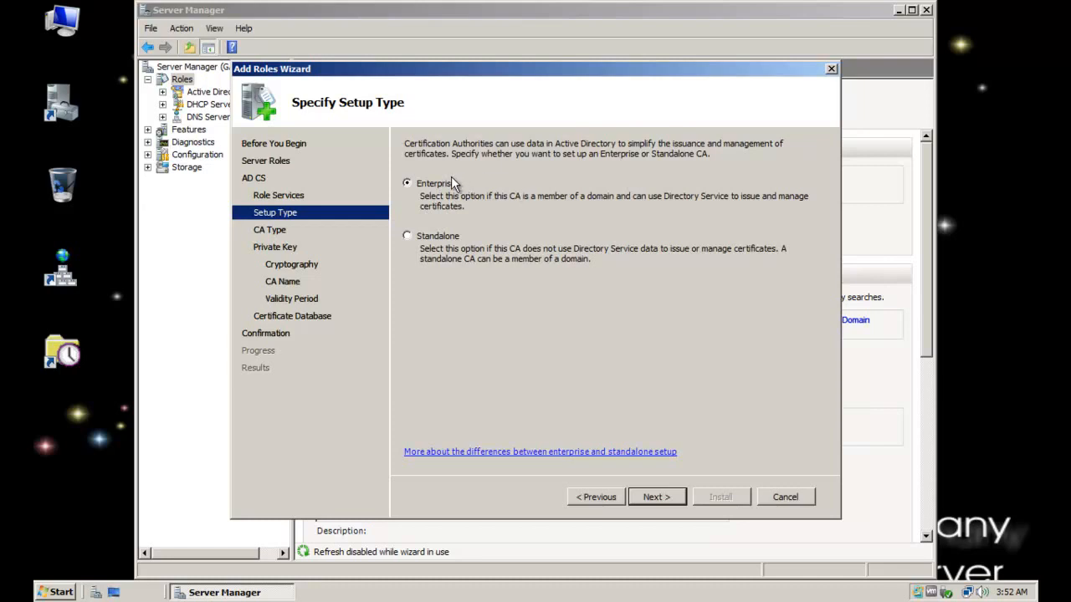
Set up the certification authority as an Enterprise Root CA with a new private key
{"action": "left_click", "coordinate": [661, 499]}
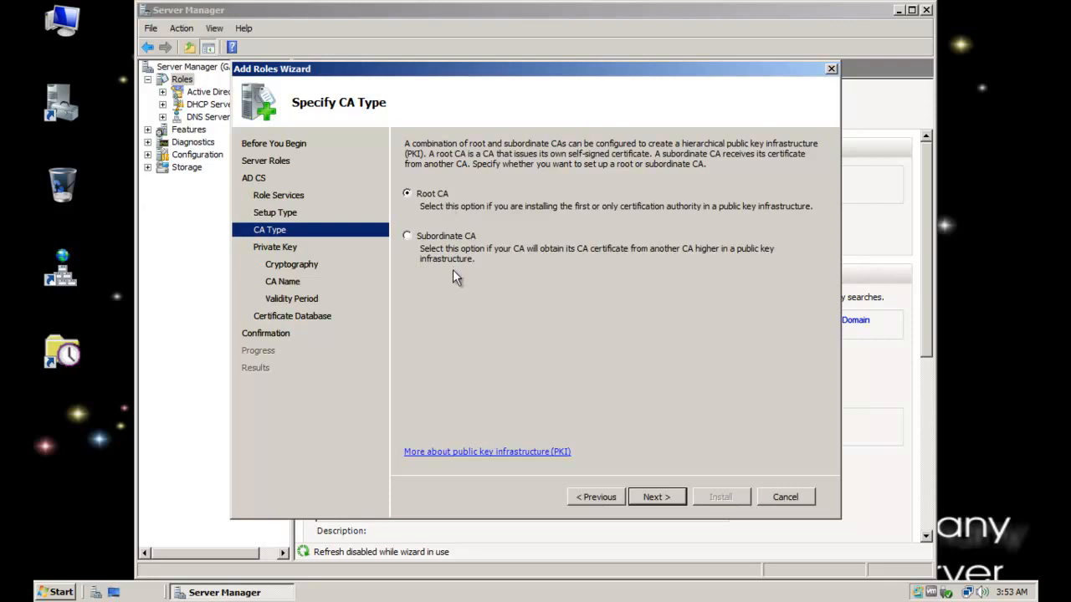
{"action": "left_click", "coordinate": [666, 494]}
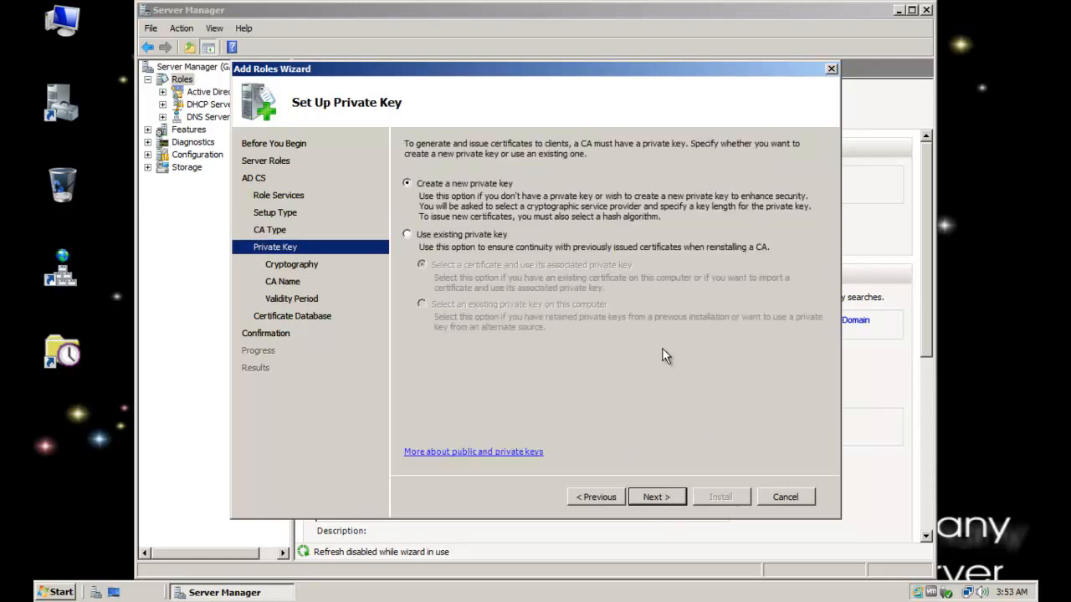
{"action": "left_click", "coordinate": [653, 495]}
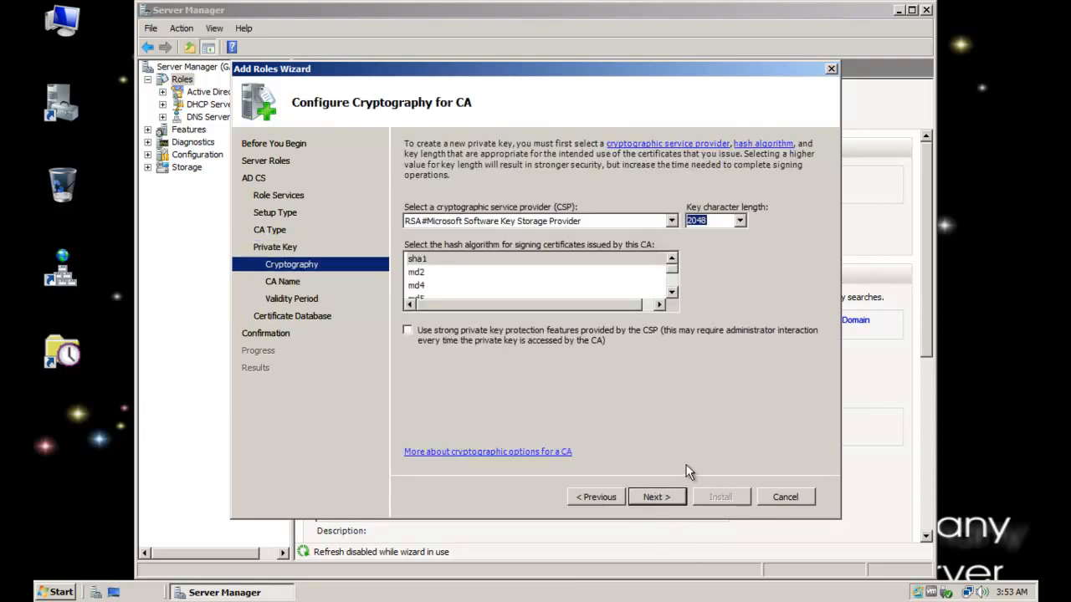
Choose sha1 as the hash algorithm with a 2048 key length, and accept the default CA common name and distinguished name suffix
{"action": "left_click", "coordinate": [471, 258]}
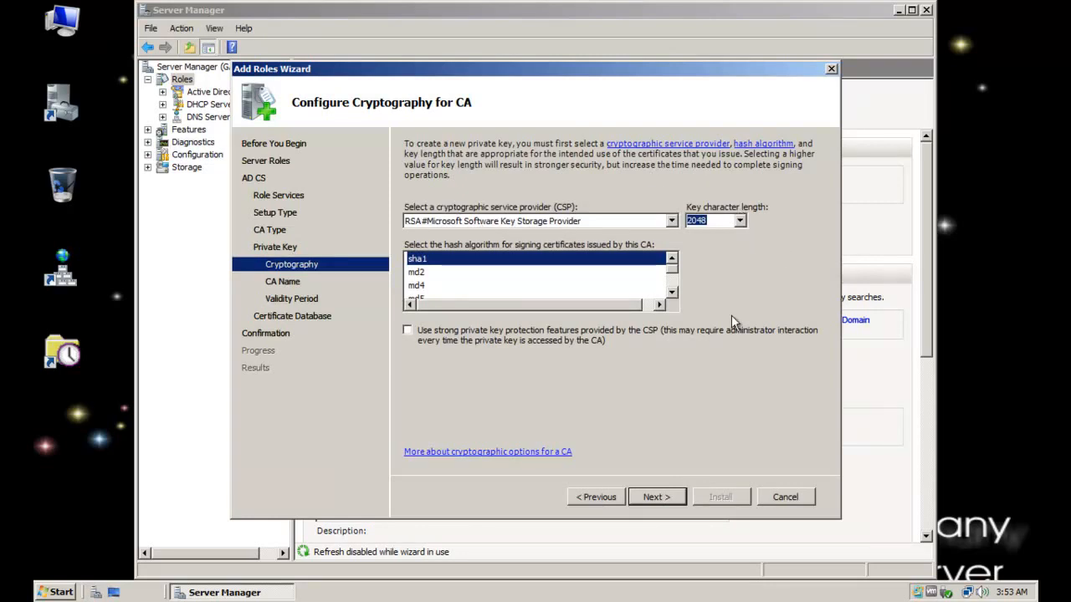
{"action": "left_click", "coordinate": [658, 497]}
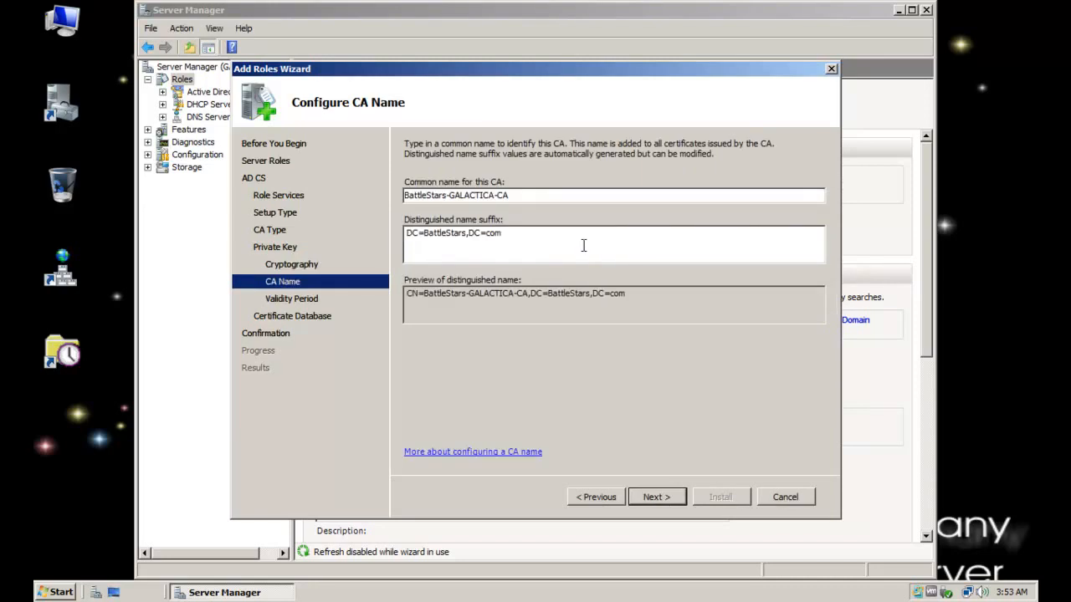
{"action": "left_click_drag", "start_coordinate": [562, 236], "coordinate": [340, 230]}
{"action": "left_click", "coordinate": [540, 239]}
{"action": "left_click", "coordinate": [656, 497]}
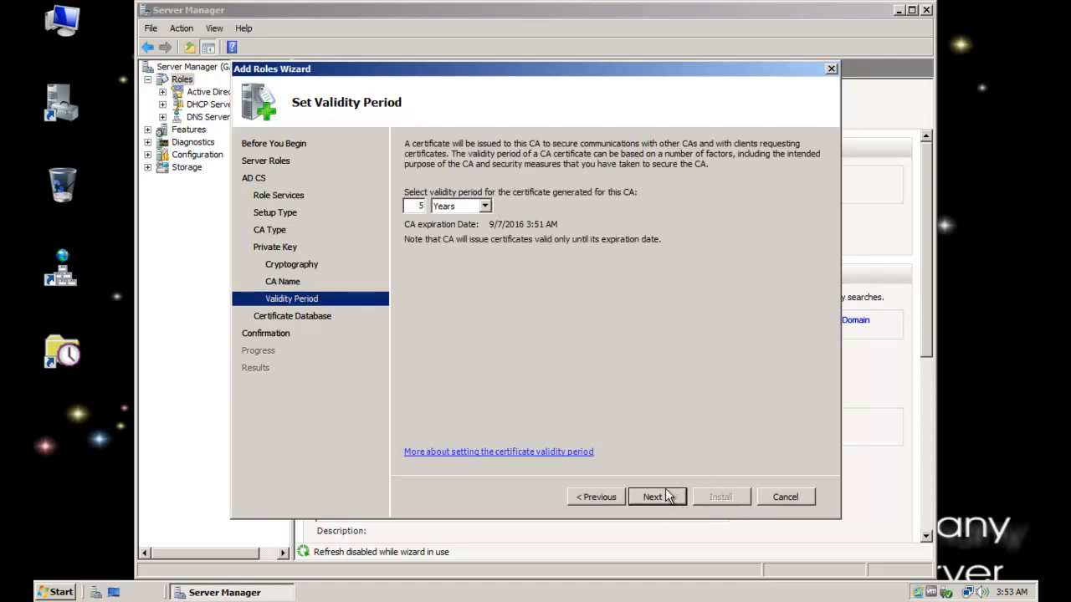
Accept the 5-year validity period and default certificate database locations, and install Active Directory Certificate Services
{"action": "left_click", "coordinate": [665, 498]}
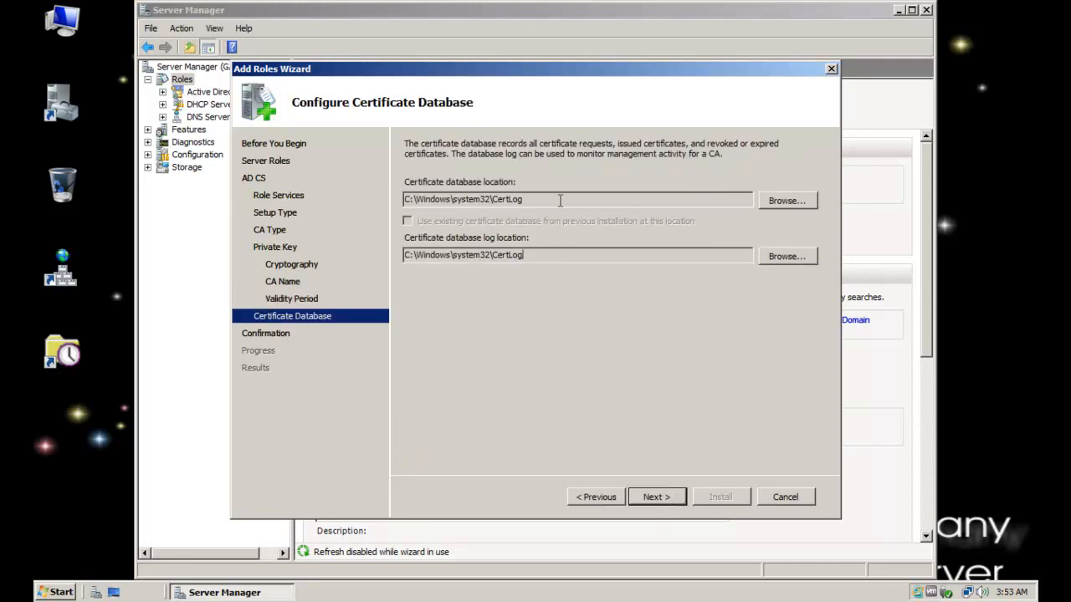
{"action": "left_click", "coordinate": [669, 497]}
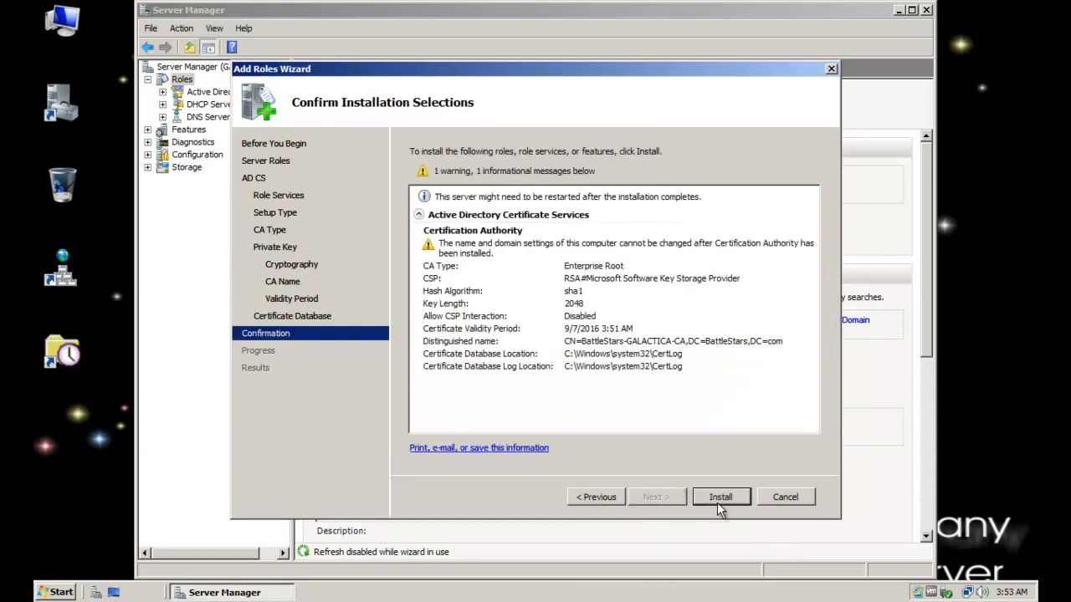
{"action": "left_click", "coordinate": [718, 502]}
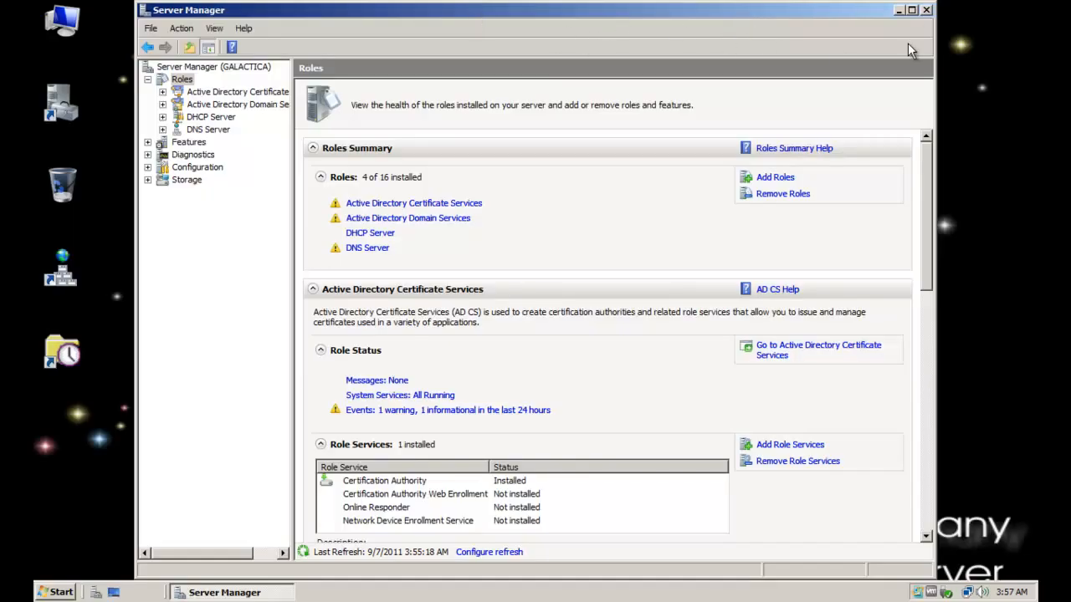
{"action": "left_click_drag", "start_coordinate": [928, 197], "coordinate": [878, 18]}
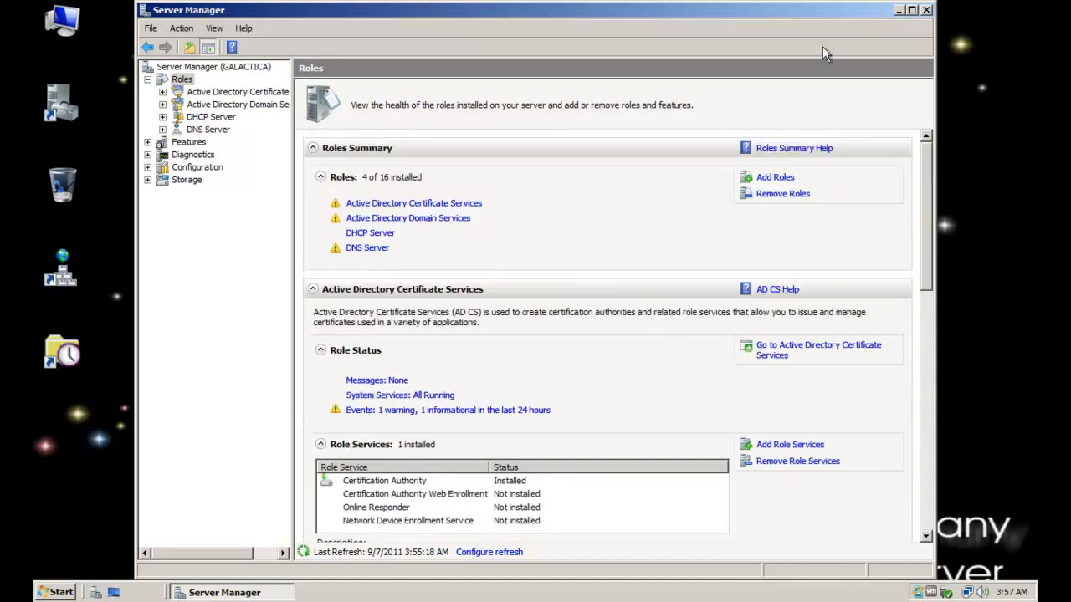
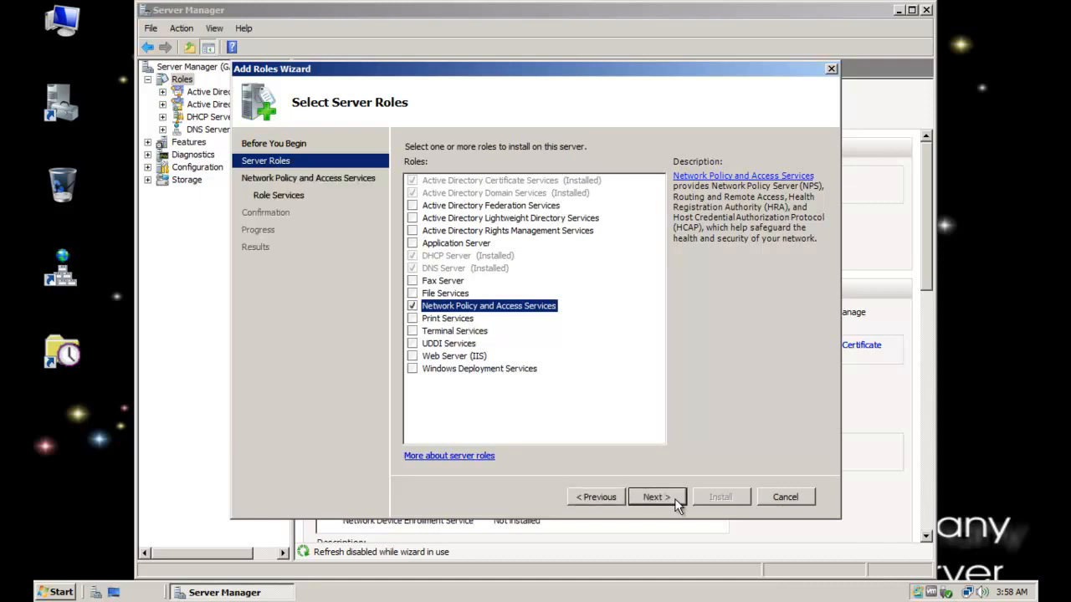
Select the Network Policy Server and Health Registration Authority role services, adding the role services required for Health Registration Authority
{"action": "left_click", "coordinate": [674, 499]}
{"action": "left_click", "coordinate": [658, 497]}
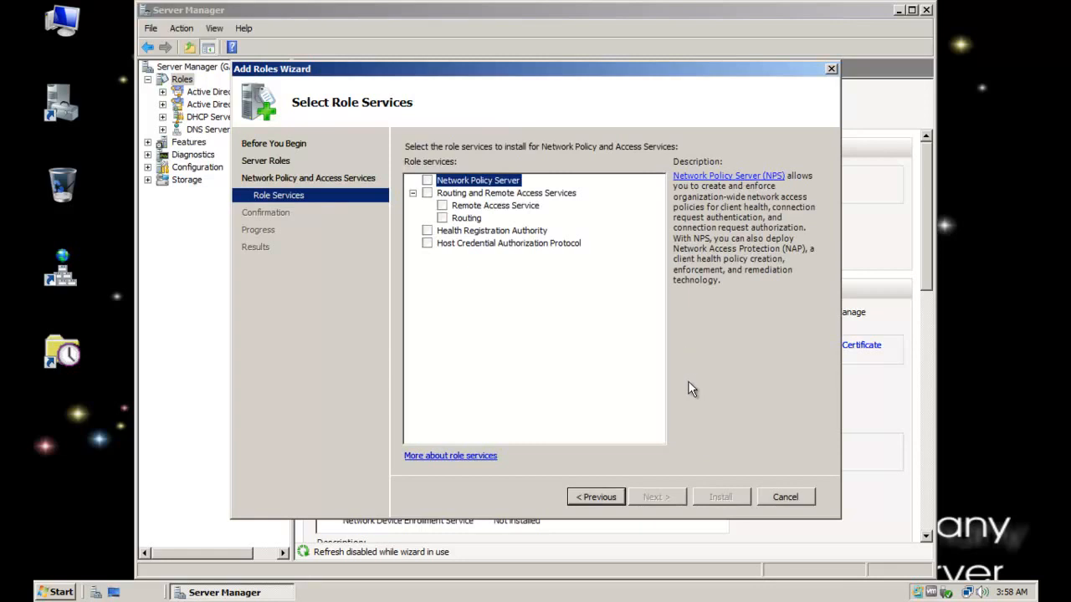
{"action": "left_click", "coordinate": [427, 181]}
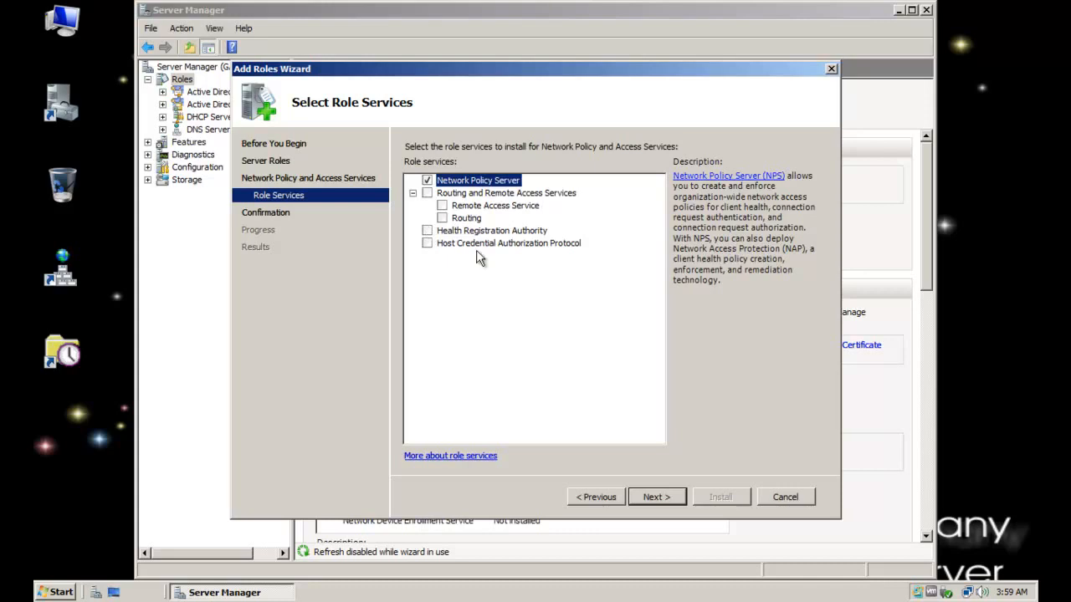
{"action": "left_click", "coordinate": [430, 232]}
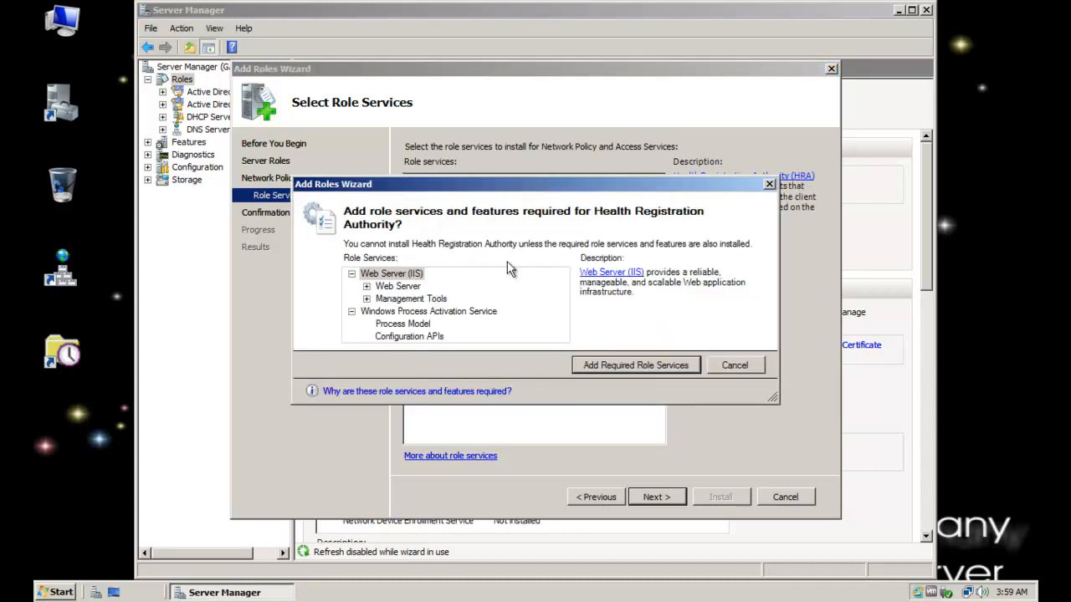
{"action": "left_click", "coordinate": [630, 366]}
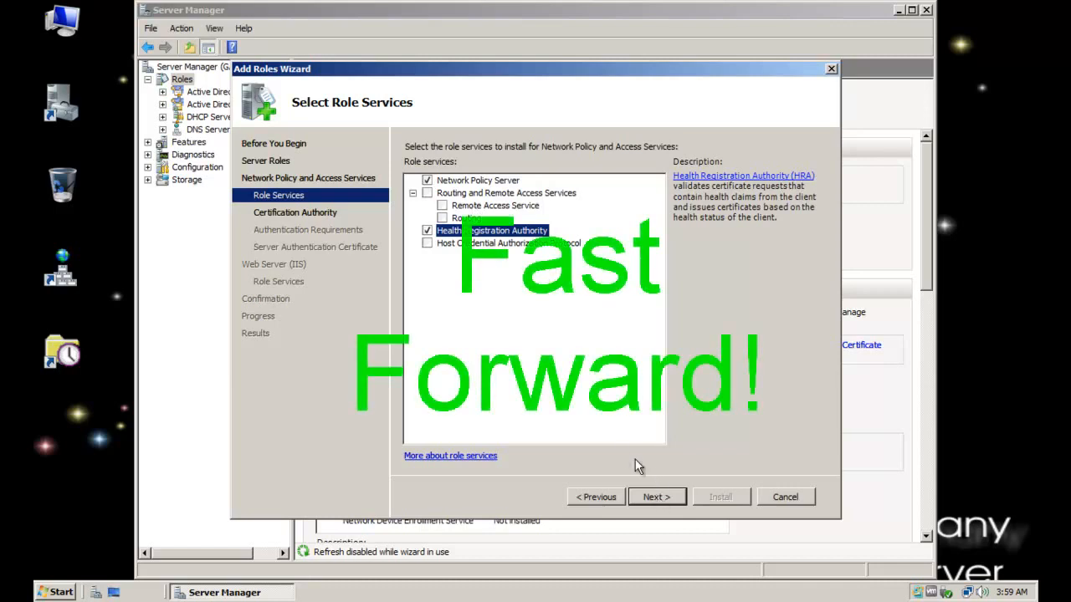
{"action": "left_click", "coordinate": [658, 498]}
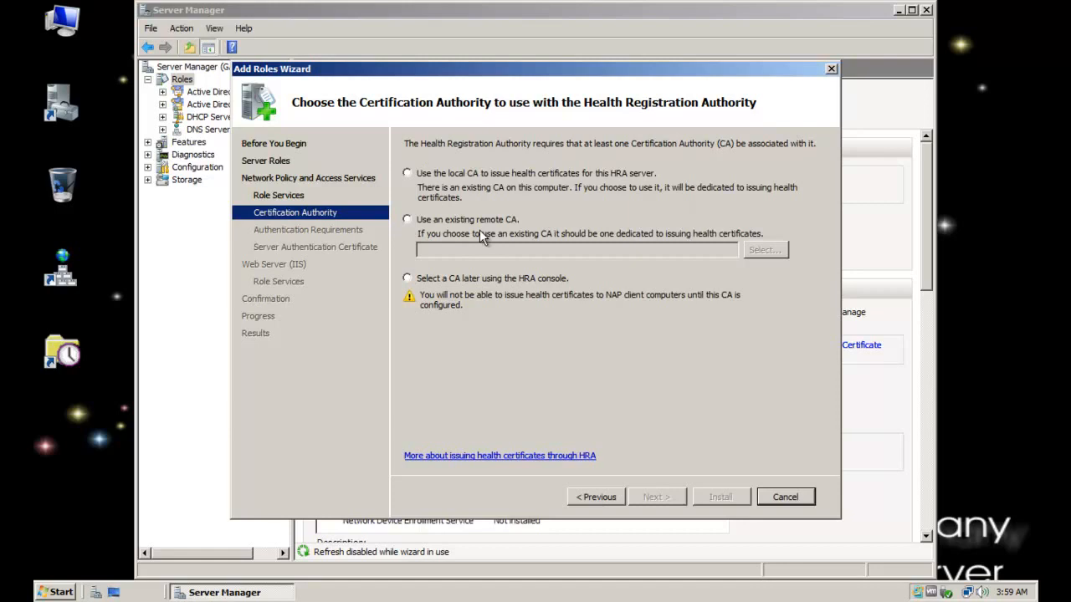
Use the local CA to issue health certificates and require requestors to be authenticated as members of a domain
{"action": "left_click", "coordinate": [408, 174]}
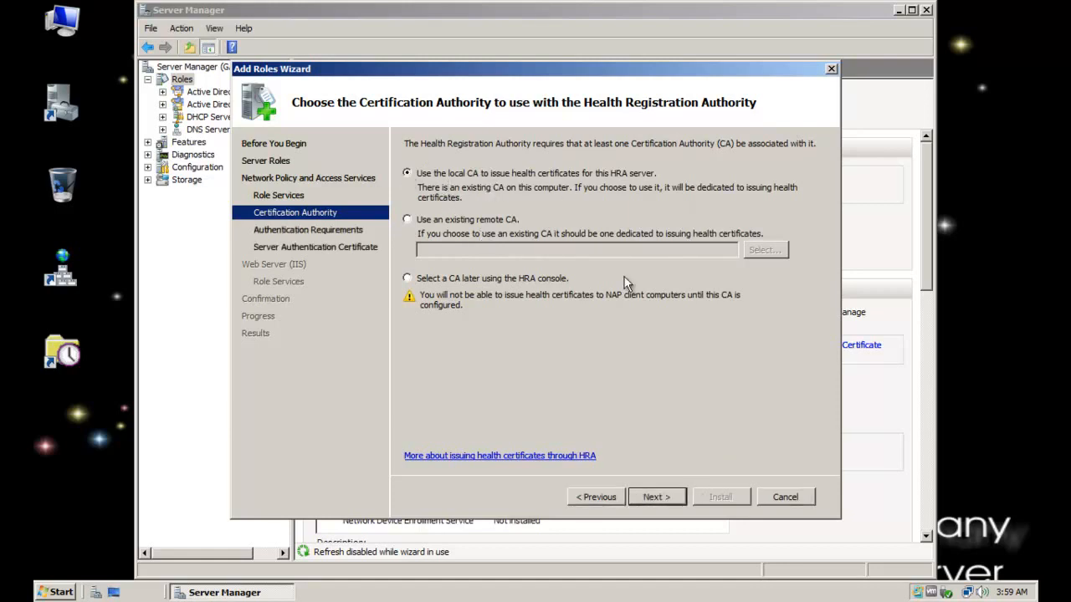
{"action": "left_click", "coordinate": [658, 494]}
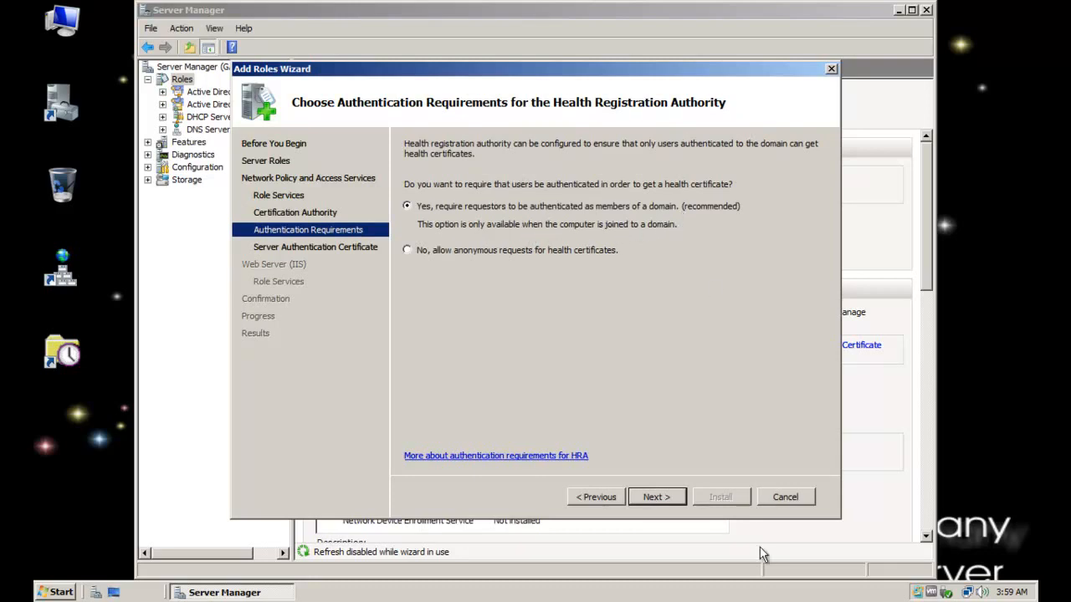
{"action": "left_click", "coordinate": [670, 495]}
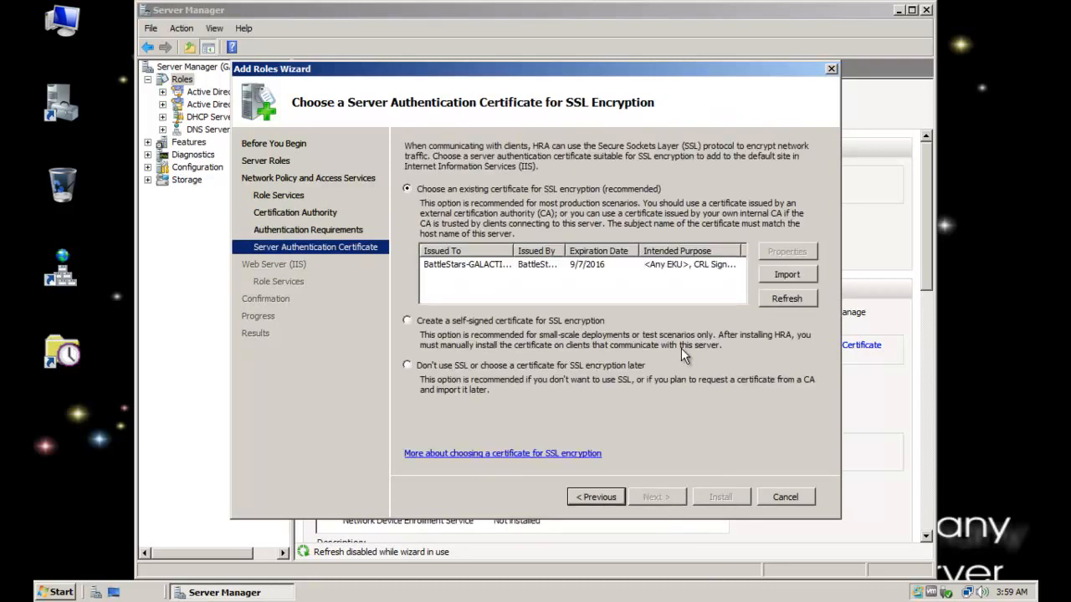
Choose the existing BattleStars-GALACTICA-CA certificate for SSL encryption, widening the certificate list columns to read its details
{"action": "left_click", "coordinate": [472, 263]}
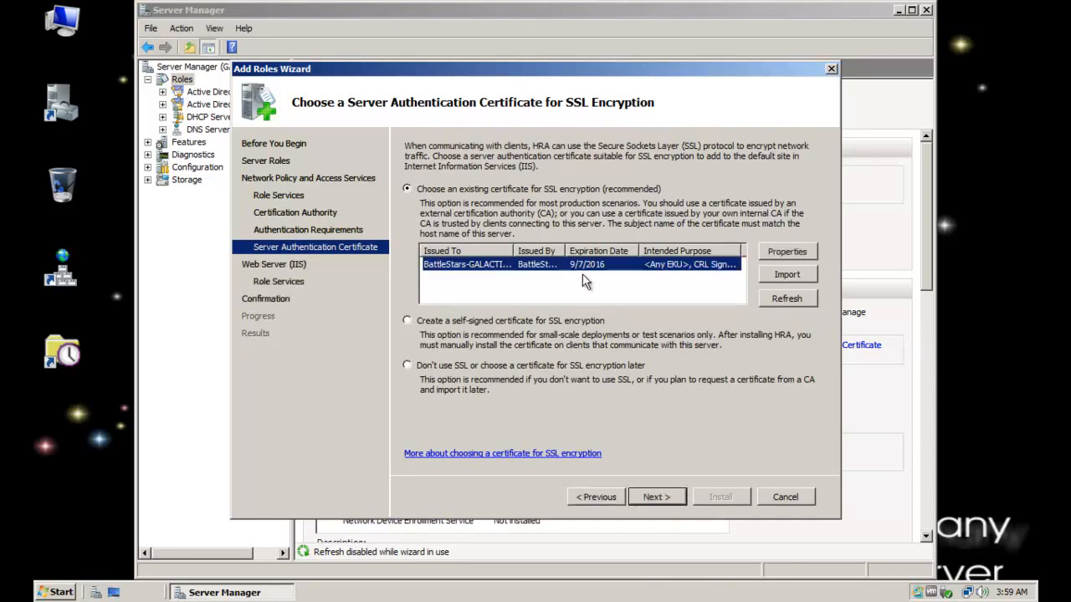
{"action": "left_click_drag", "start_coordinate": [514, 249], "coordinate": [612, 250]}
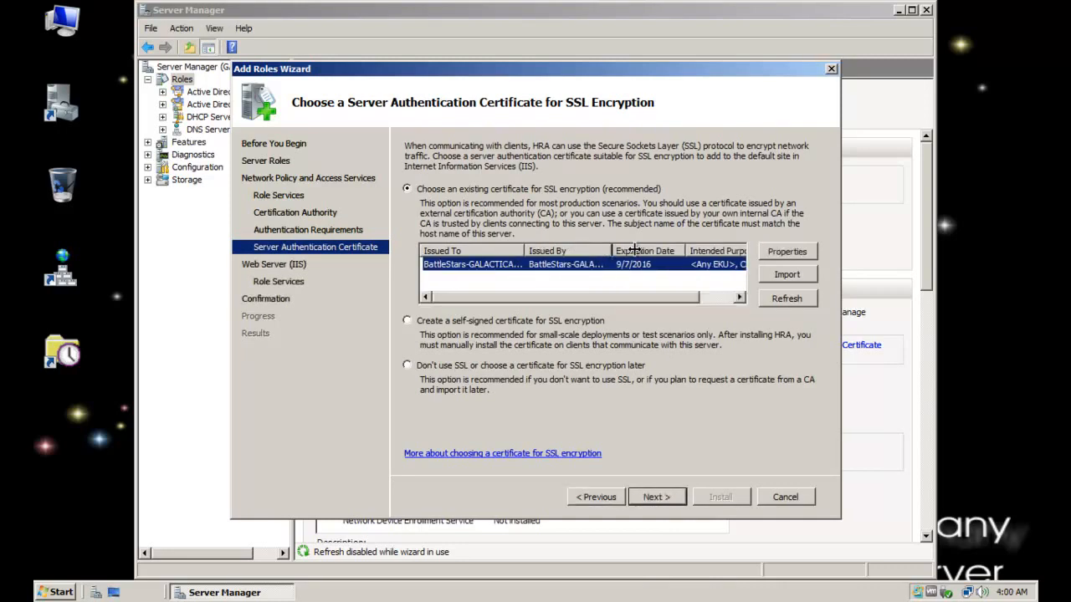
{"action": "left_click_drag", "start_coordinate": [612, 249], "coordinate": [651, 246]}
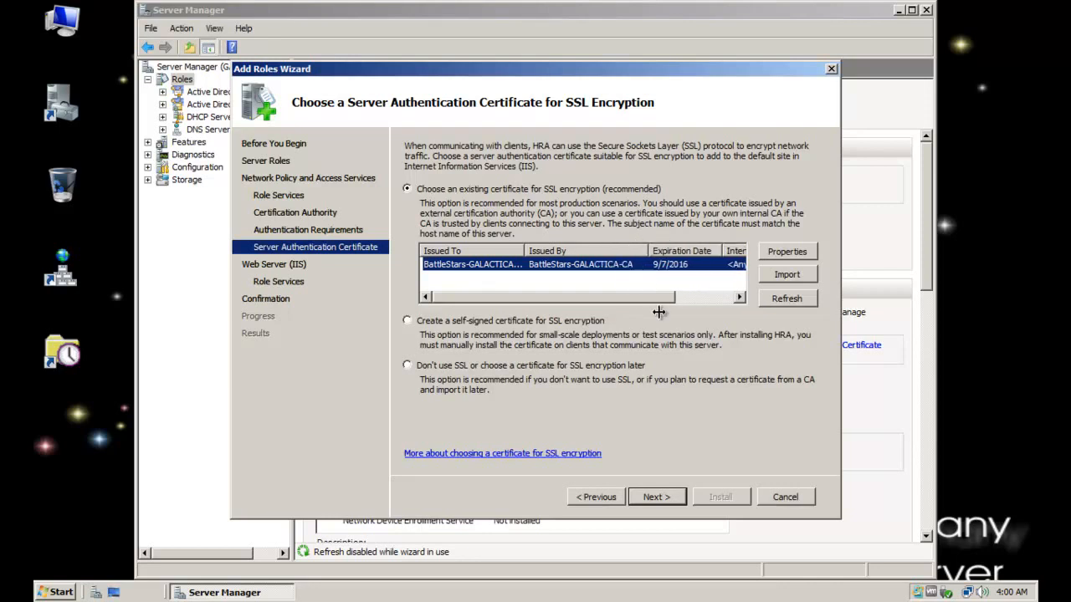
{"action": "left_click_drag", "start_coordinate": [641, 294], "coordinate": [612, 301]}
{"action": "left_click", "coordinate": [653, 497]}
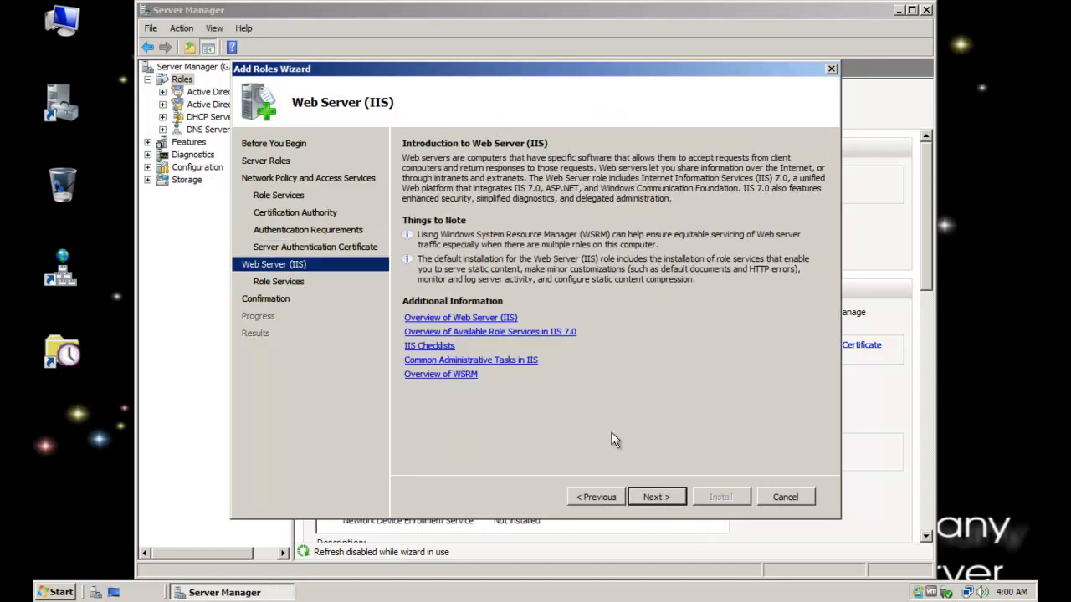
Accept the default Web Server (IIS) role services, install the selected roles, and close the wizard
{"action": "left_click", "coordinate": [667, 498]}
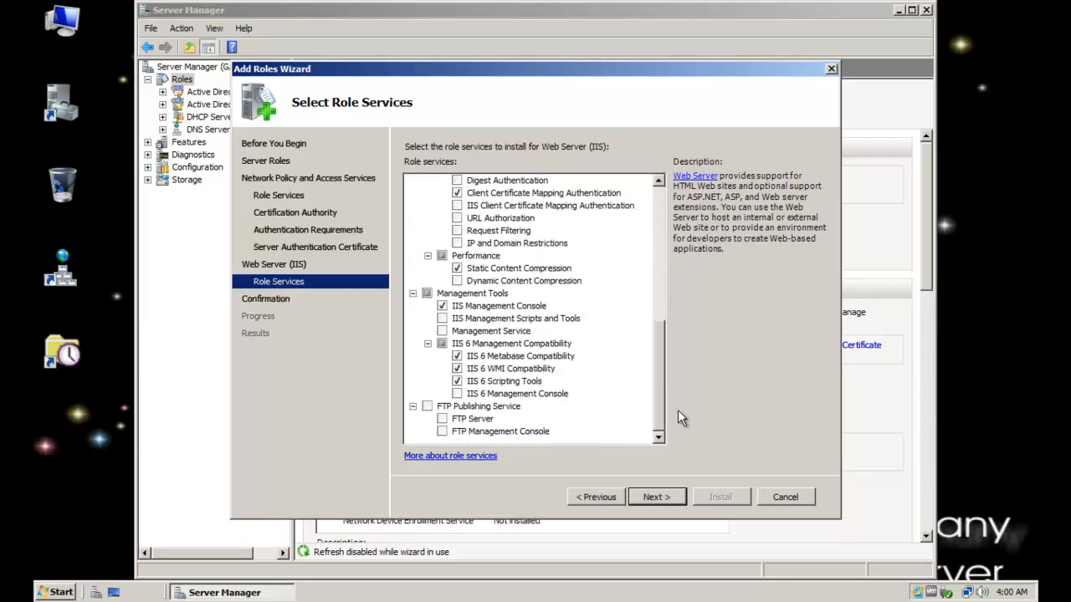
{"action": "left_click_drag", "start_coordinate": [678, 410], "coordinate": [686, 264]}
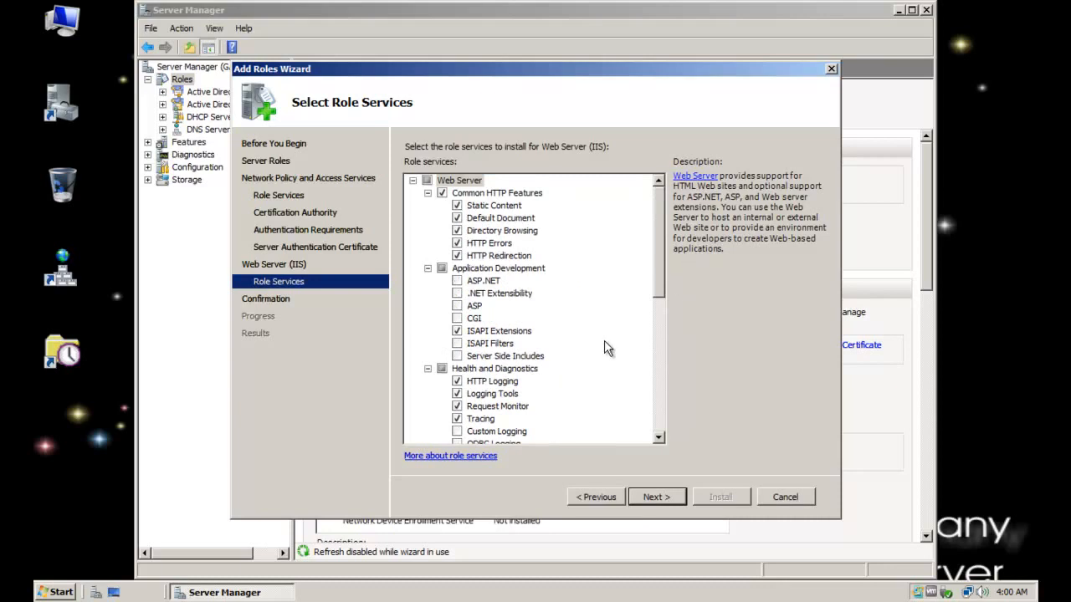
{"action": "scroll", "coordinate": [665, 338], "scroll_direction": "down", "scroll_amount": 8}
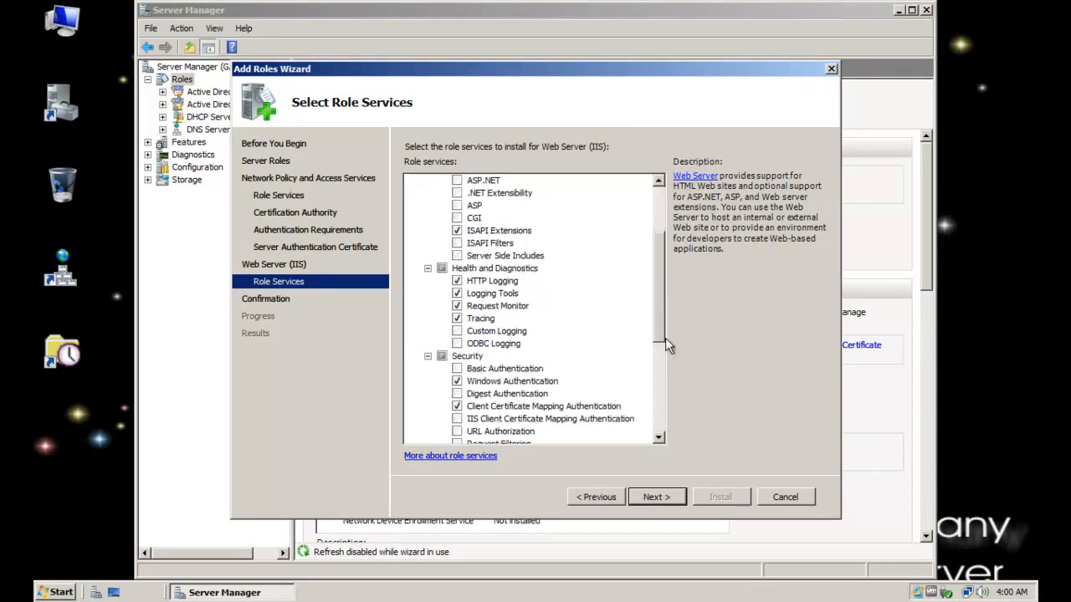
{"action": "scroll", "coordinate": [664, 410], "scroll_direction": "up", "scroll_amount": 8}
{"action": "left_click", "coordinate": [656, 497]}
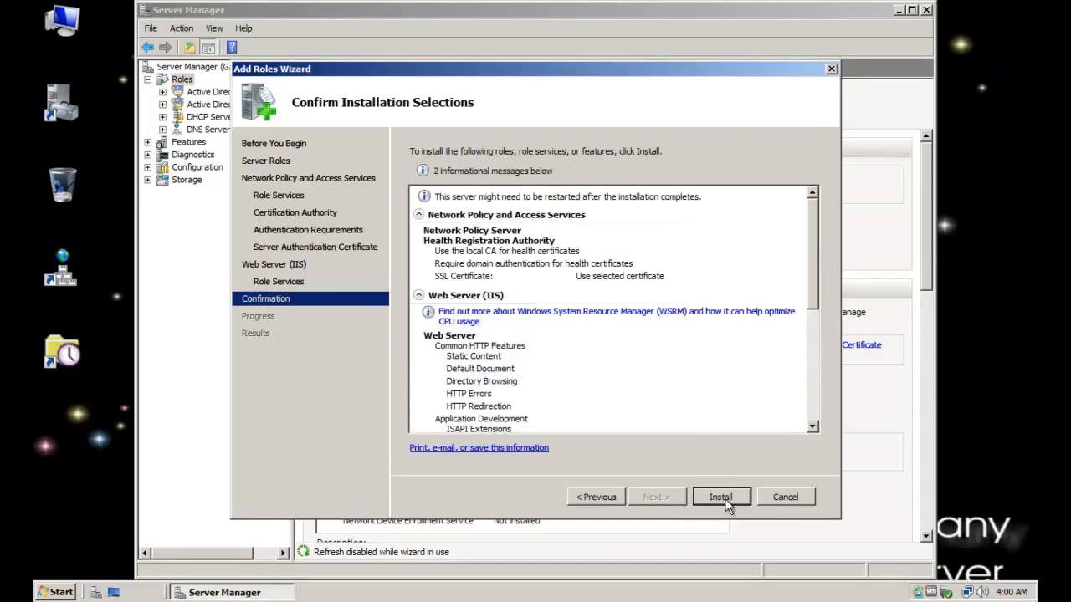
{"action": "left_click", "coordinate": [725, 502]}
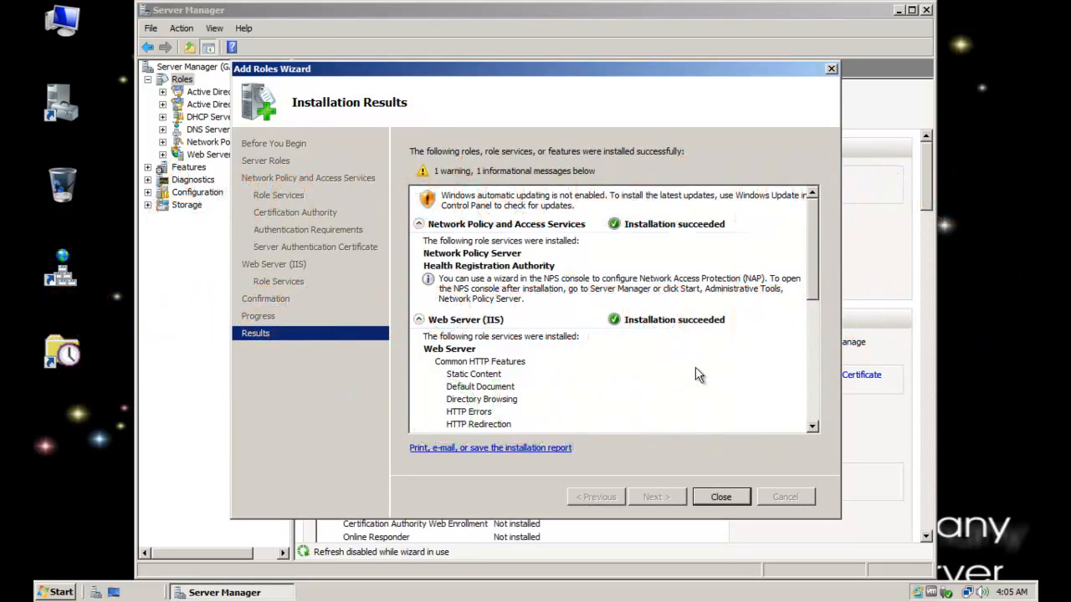
{"action": "left_click", "coordinate": [721, 497]}
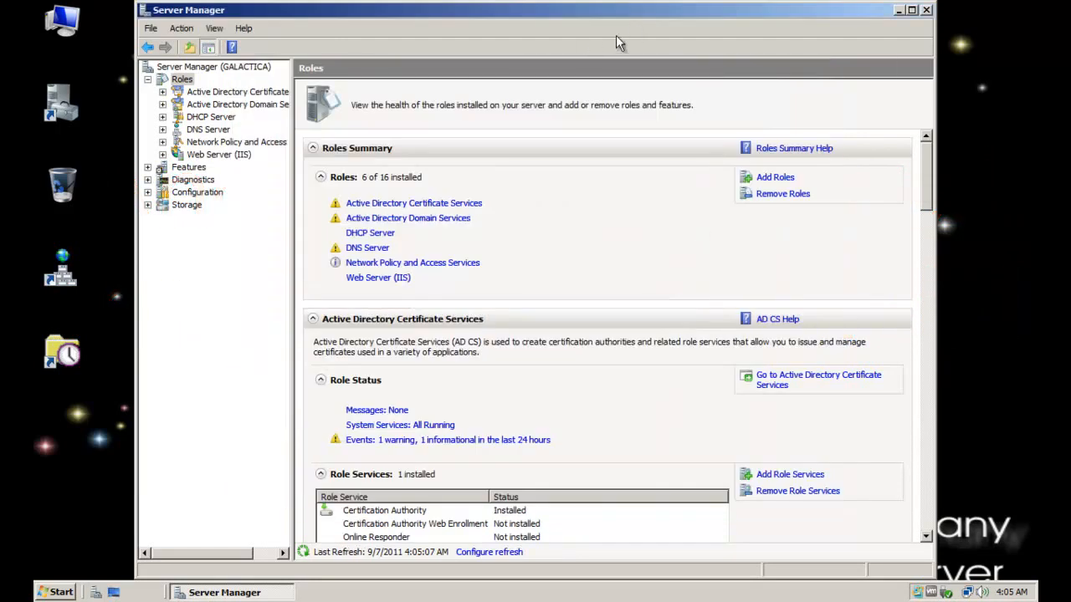
{"action": "left_click_drag", "start_coordinate": [740, 9], "coordinate": [768, 14]}
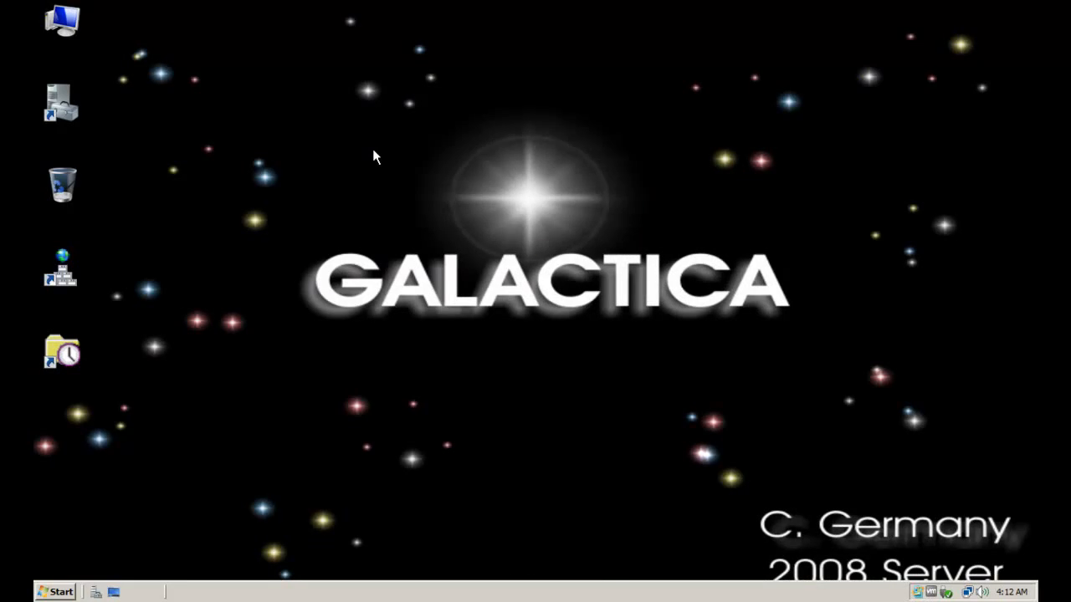
Copy the Network Policy Server shortcut from the Administrative Tools to the desktop
{"action": "left_click", "coordinate": [66, 591]}
{"action": "mouse_move", "coordinate": [315, 380]}
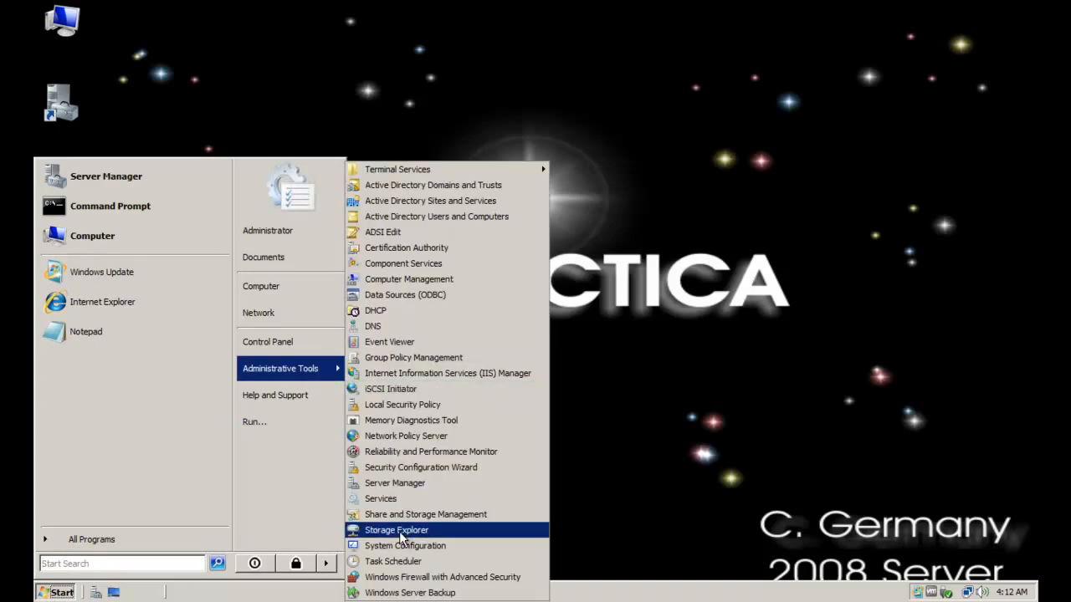
{"action": "right_click", "coordinate": [421, 442]}
{"action": "left_click", "coordinate": [466, 346]}
{"action": "left_click", "coordinate": [597, 374]}
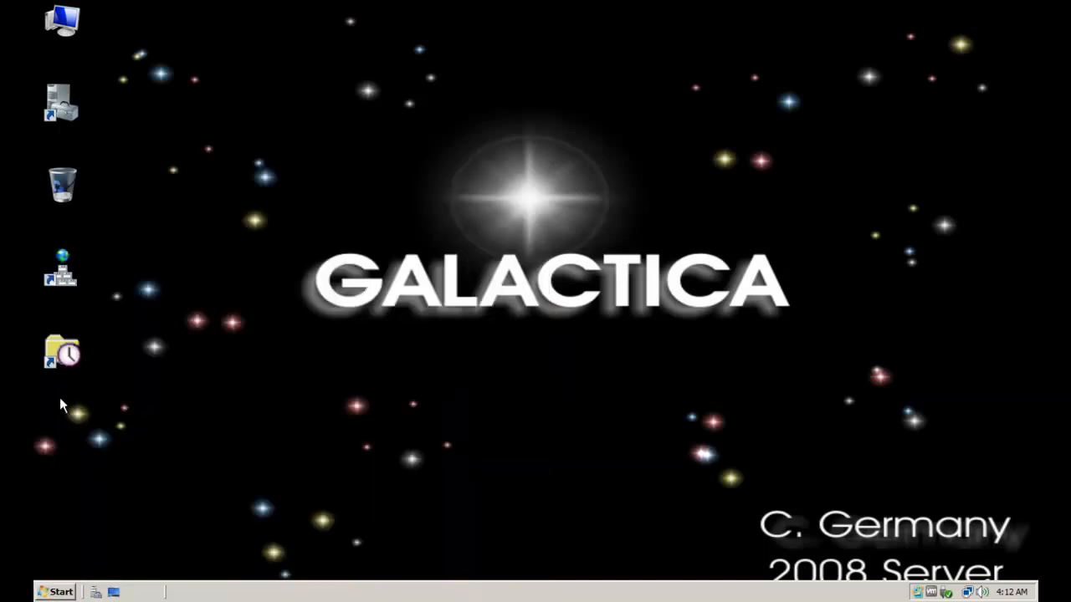
{"action": "right_click", "coordinate": [75, 438]}
{"action": "left_click", "coordinate": [124, 504]}
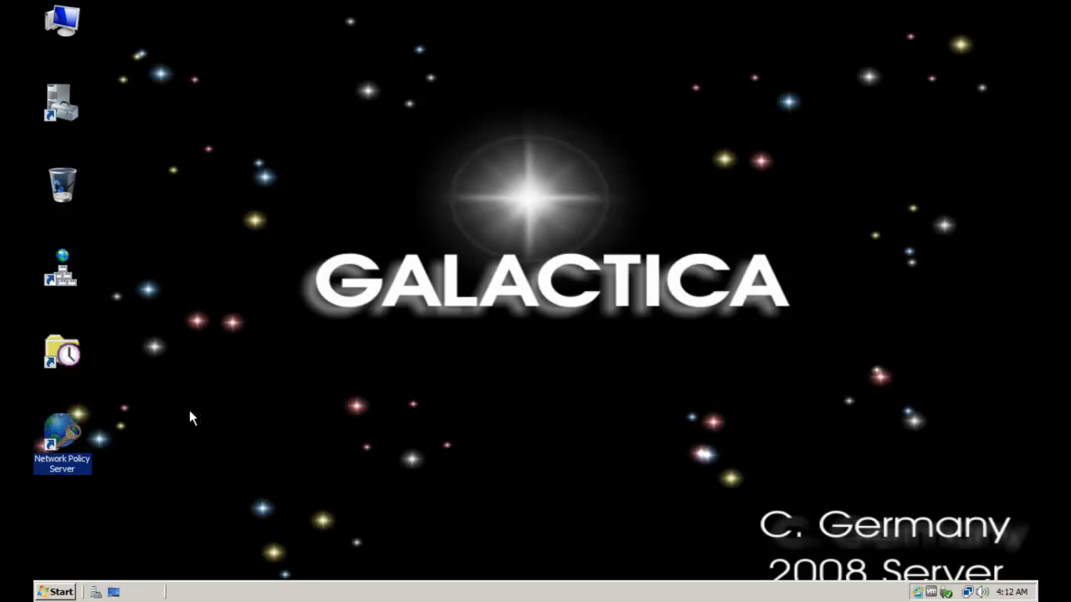
{"action": "left_click", "coordinate": [249, 377]}
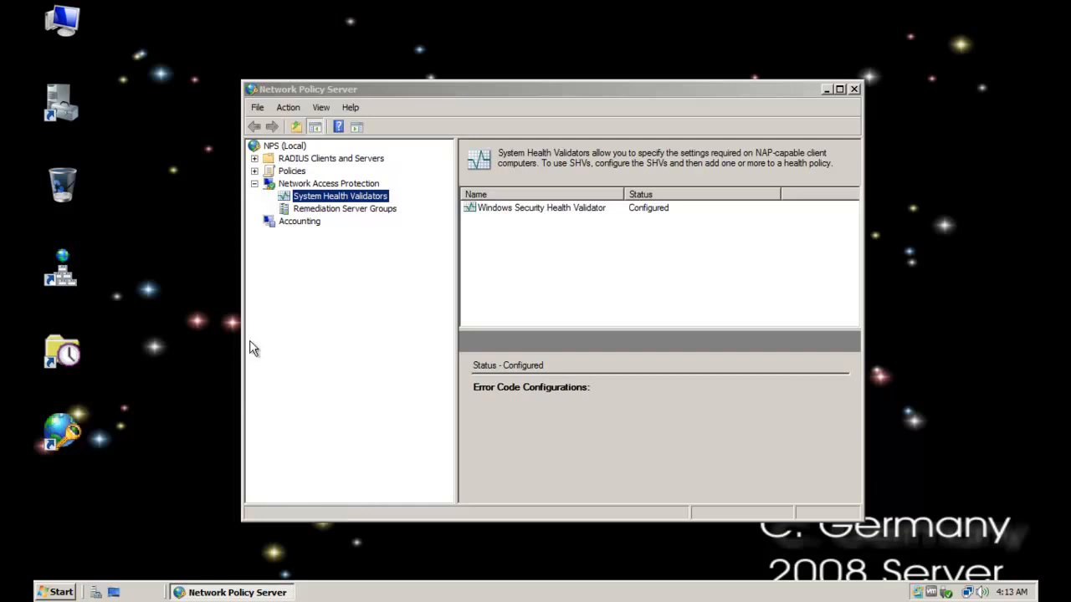
In Network Policy Server, open the configuration of the Windows Security Health Validator from its properties under System Health Validators
{"action": "left_click", "coordinate": [255, 184]}
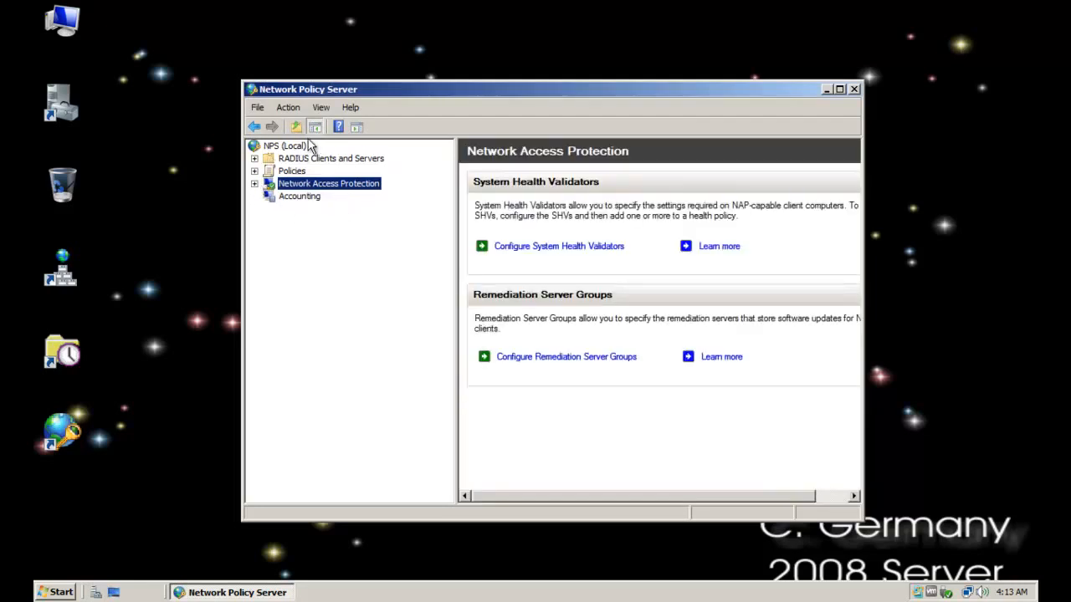
{"action": "left_click", "coordinate": [254, 184]}
{"action": "left_click", "coordinate": [344, 197]}
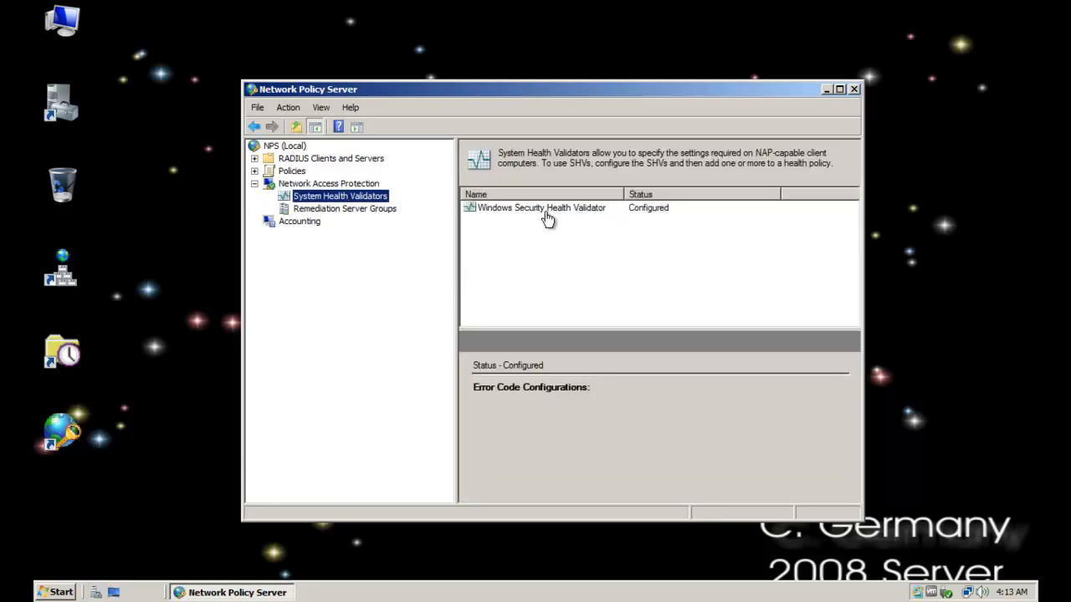
{"action": "left_click", "coordinate": [586, 222]}
{"action": "left_click", "coordinate": [557, 207]}
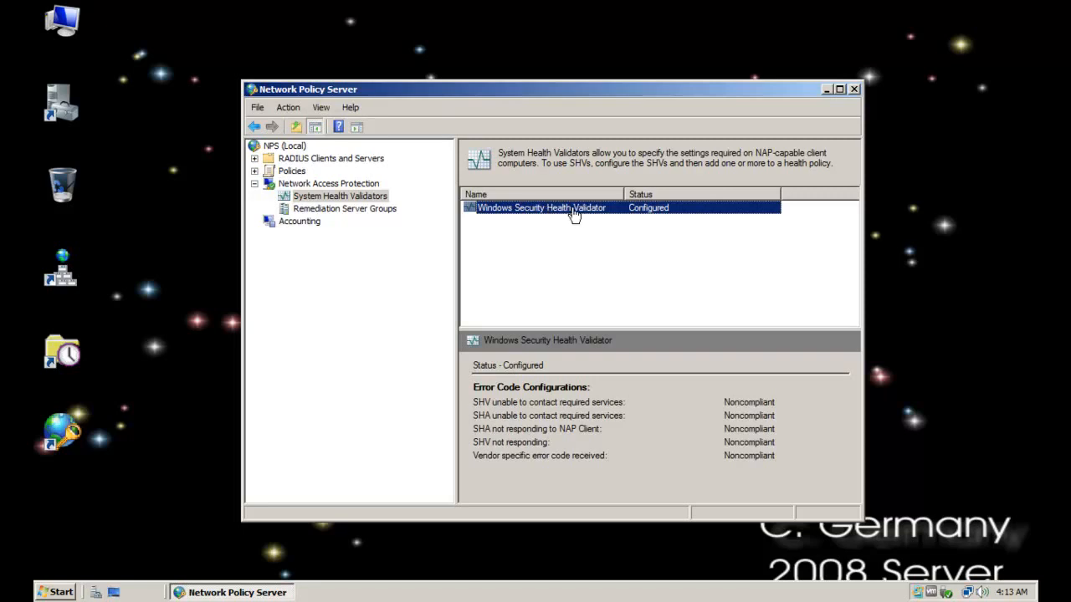
{"action": "right_click", "coordinate": [546, 210]}
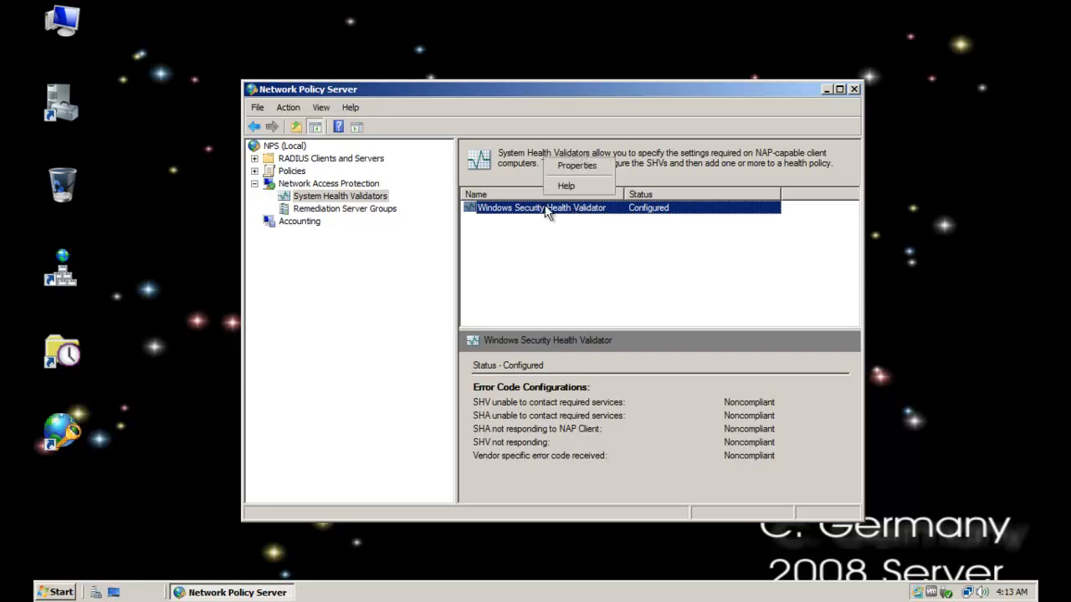
{"action": "left_click", "coordinate": [574, 166]}
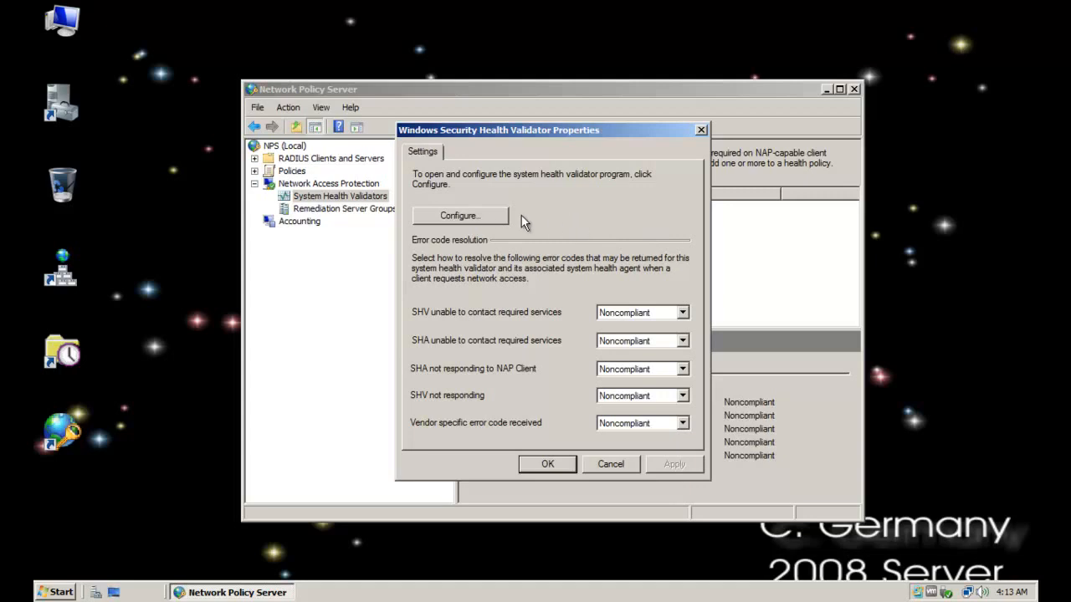
{"action": "left_click", "coordinate": [483, 215]}
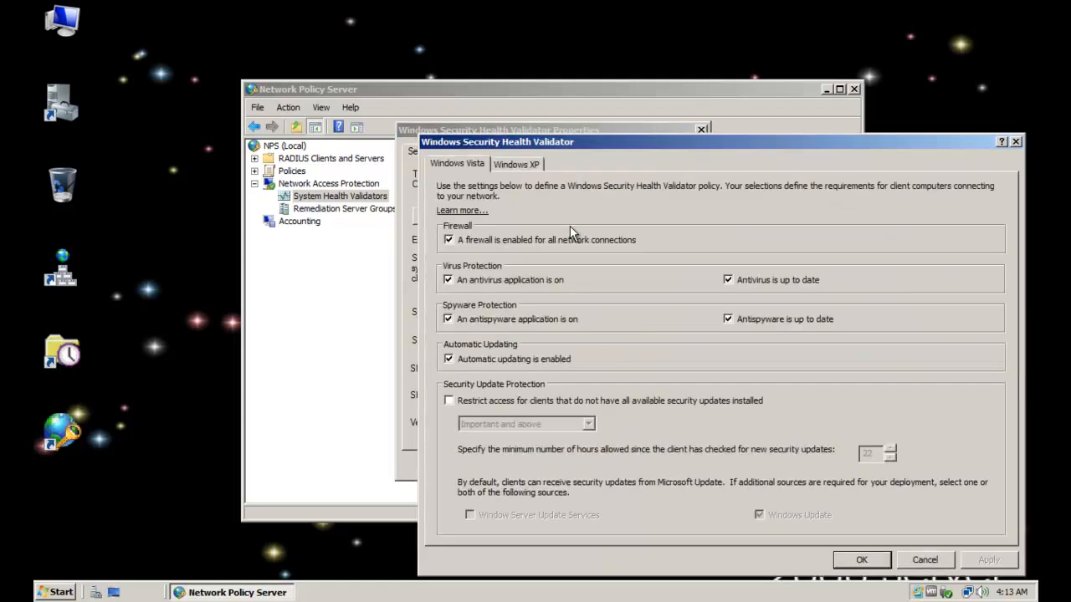
Compare the health requirements defined for Windows Vista and Windows XP clients in the Windows Security Health Validator
{"action": "left_click_drag", "start_coordinate": [613, 149], "coordinate": [484, 117]}
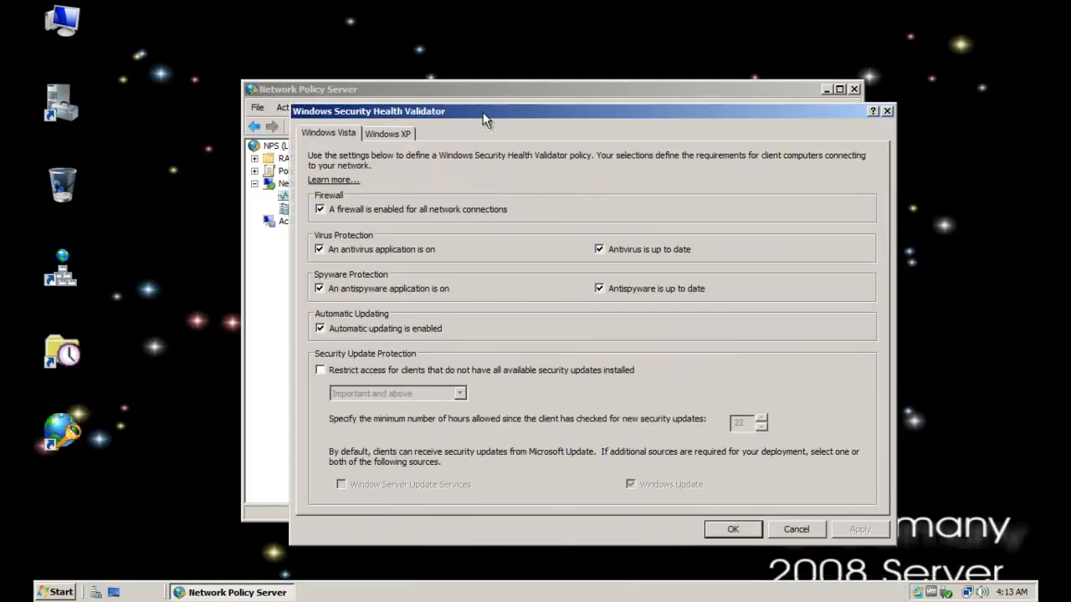
{"action": "left_click", "coordinate": [391, 133]}
{"action": "left_click", "coordinate": [354, 136]}
{"action": "left_click", "coordinate": [379, 131]}
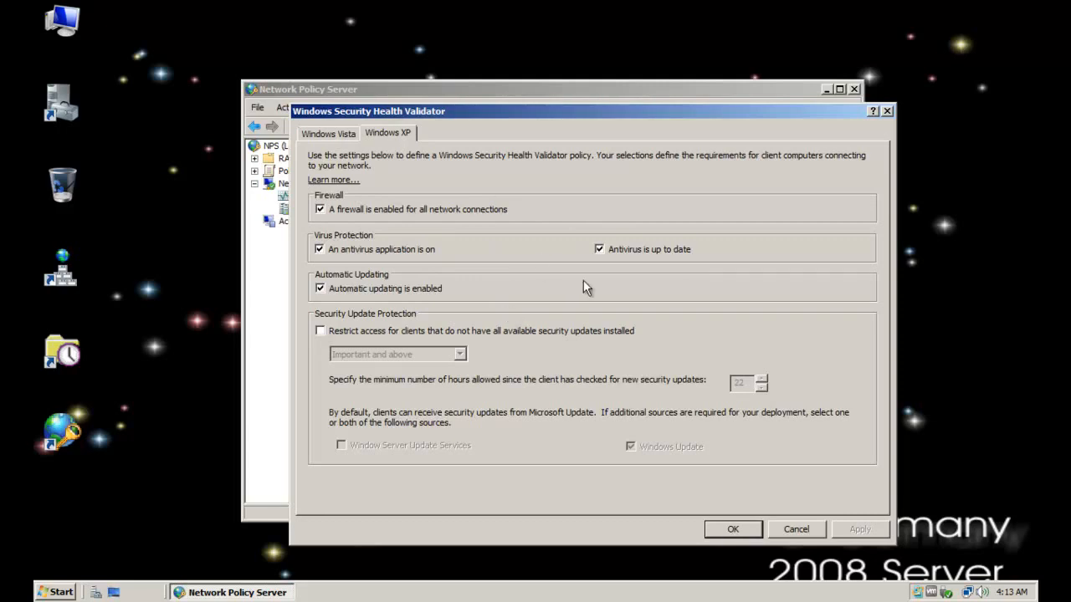
{"action": "left_click", "coordinate": [339, 136]}
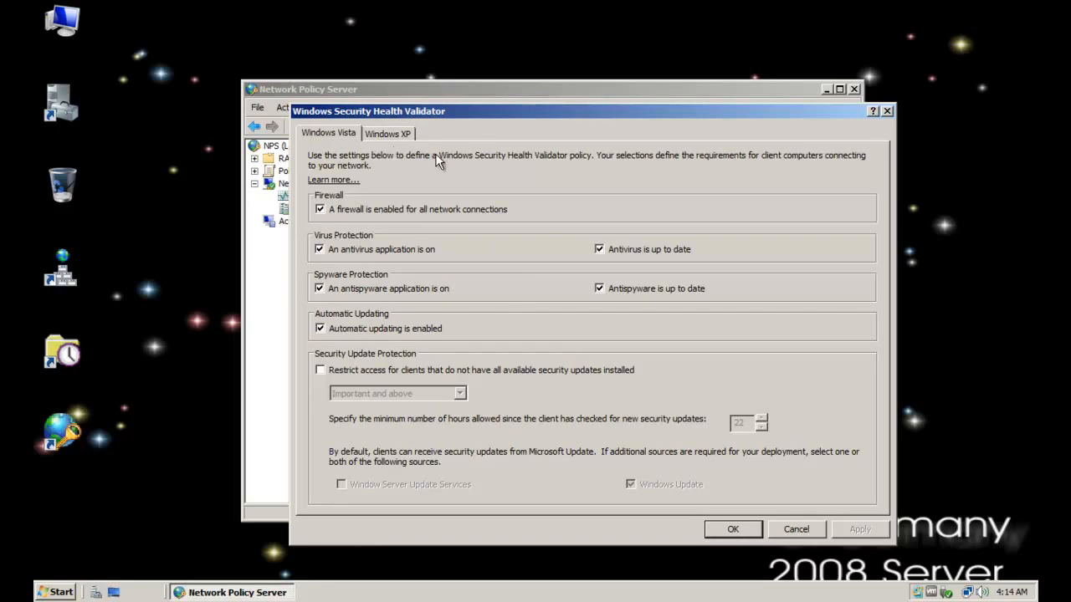
{"action": "left_click_drag", "start_coordinate": [458, 108], "coordinate": [442, 102]}
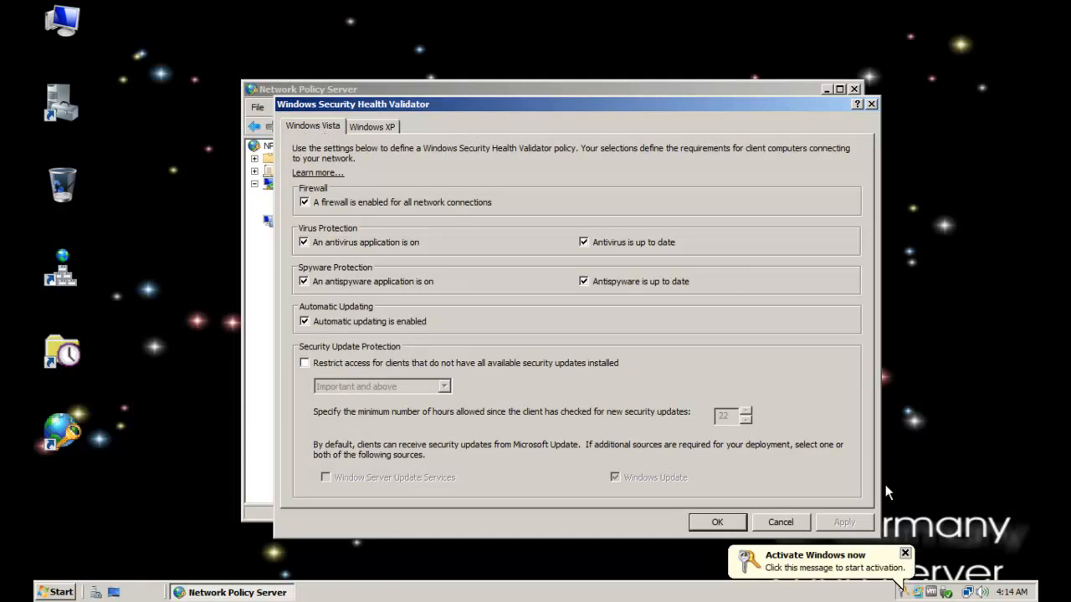
{"action": "left_click", "coordinate": [906, 554]}
{"action": "left_click", "coordinate": [630, 149]}
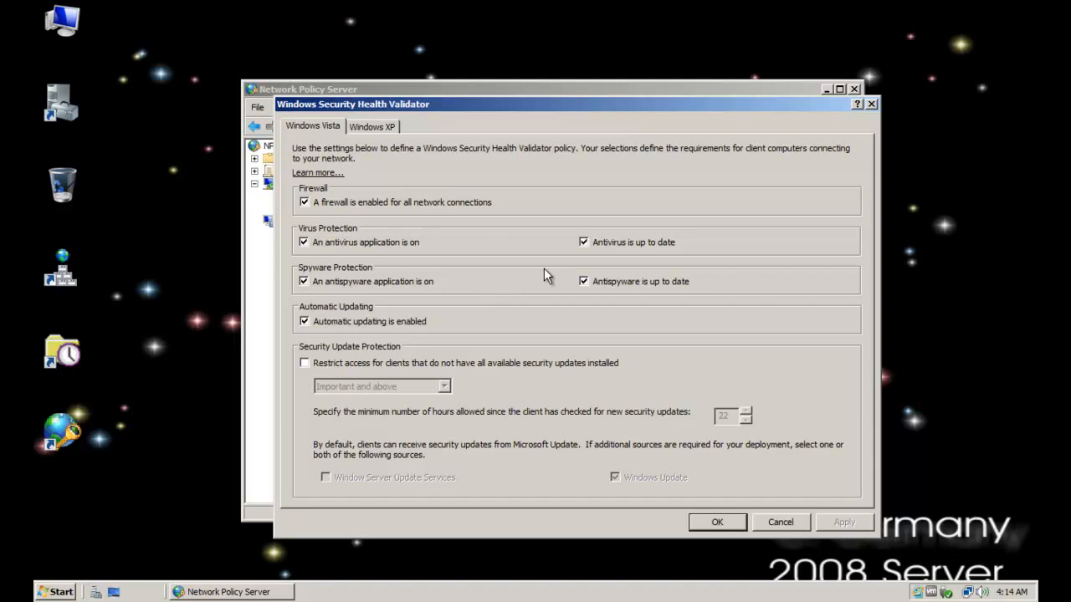
Require only an enabled firewall for Windows Vista clients, clearing the antivirus, antispyware and automatic updating requirements, and save the validator settings
{"action": "left_click", "coordinate": [339, 242]}
{"action": "left_click", "coordinate": [595, 281]}
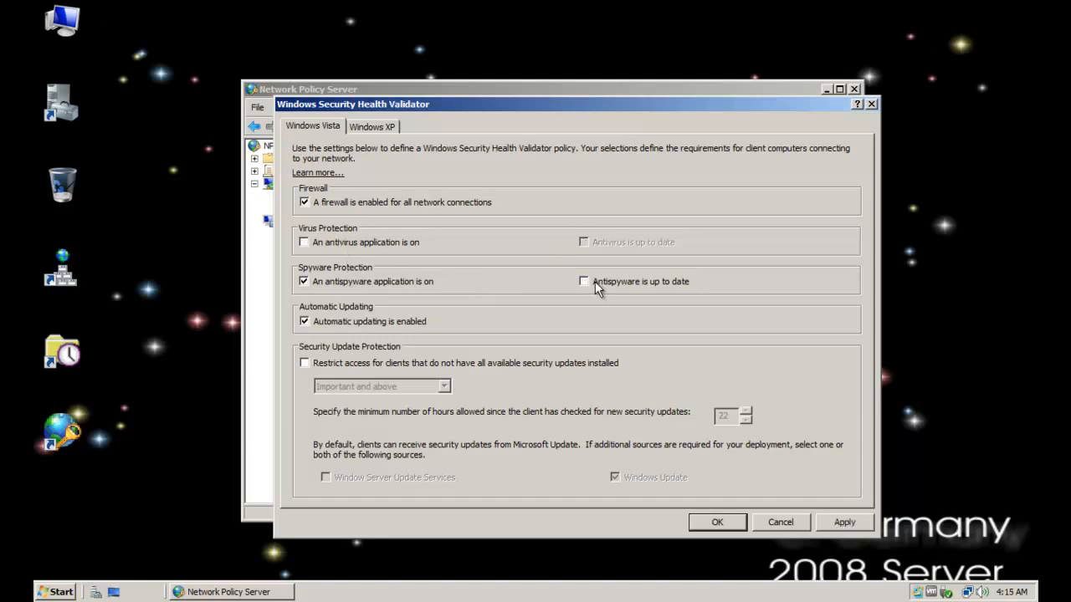
{"action": "left_click", "coordinate": [304, 281]}
{"action": "left_click", "coordinate": [850, 526]}
{"action": "left_click", "coordinate": [715, 523]}
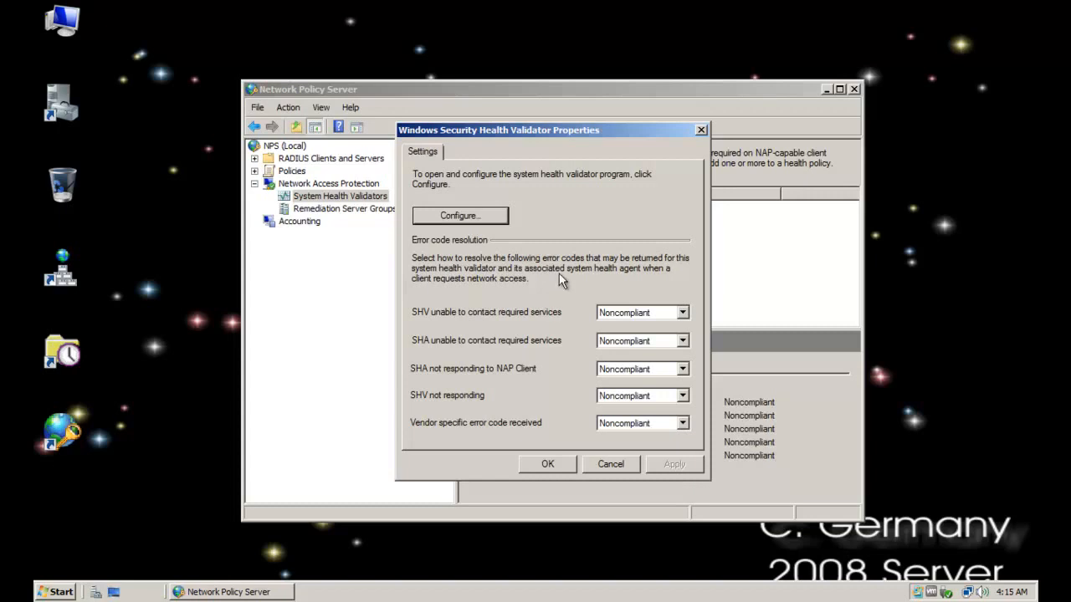
{"action": "left_click", "coordinate": [548, 463]}
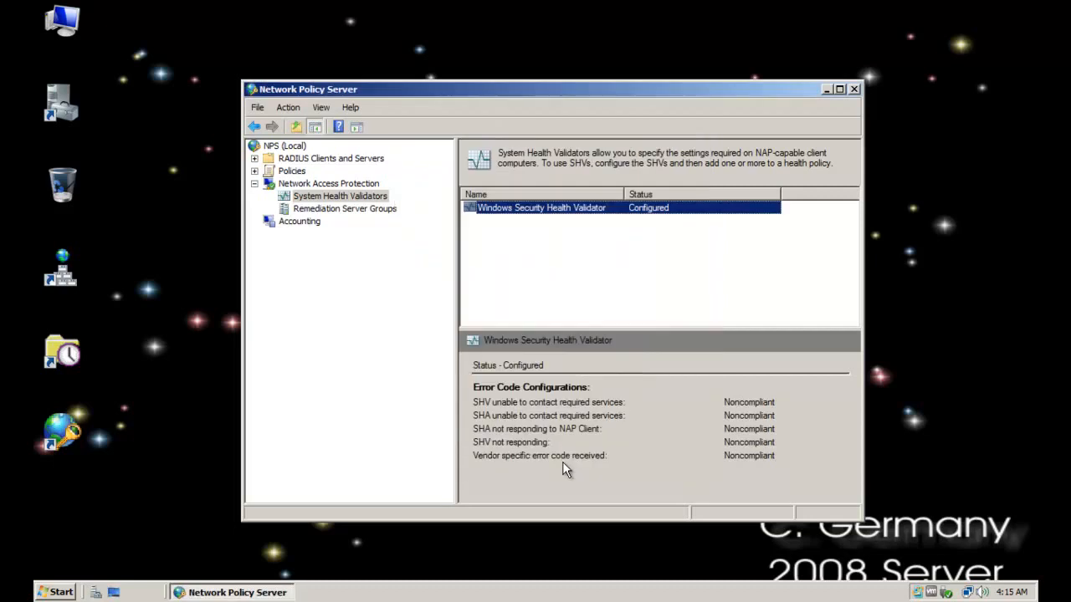
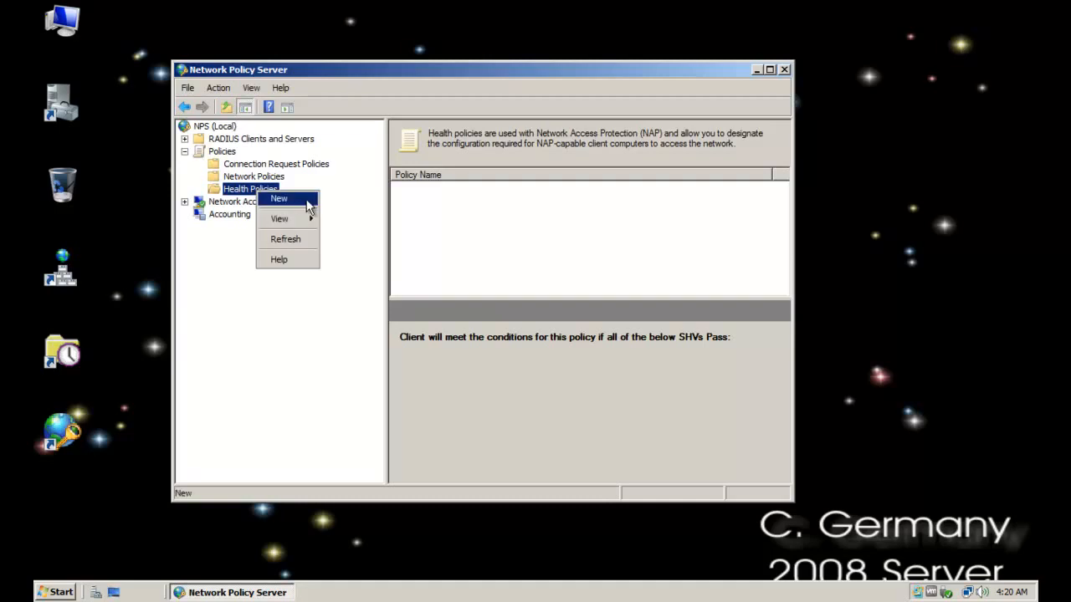
Start a new health policy and name it Secure-BattleStar
{"action": "left_click", "coordinate": [298, 198]}
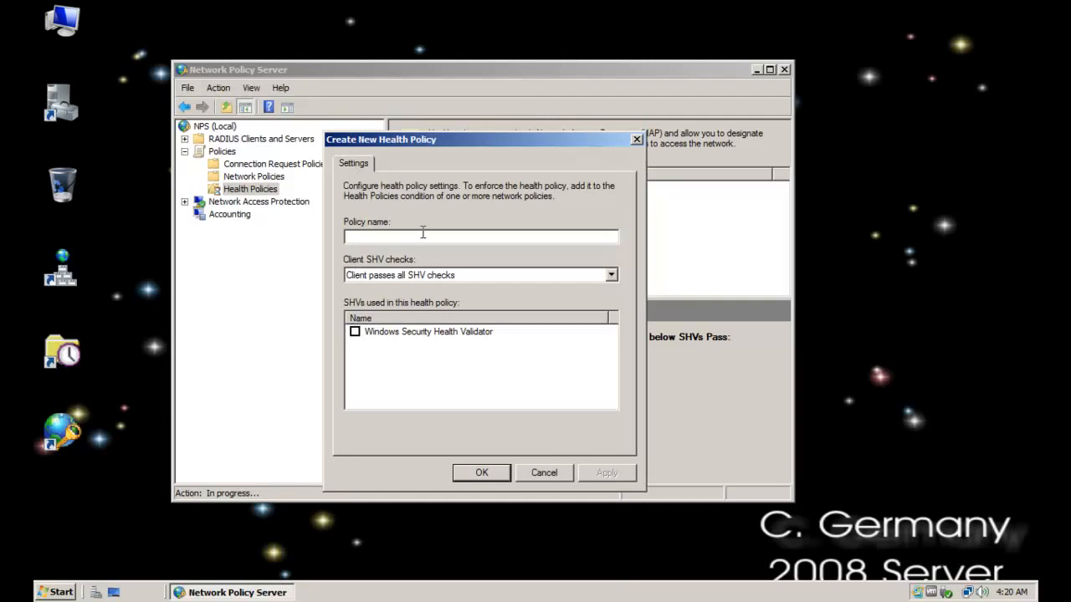
{"action": "type", "text": "Secure-BatttleStar"}
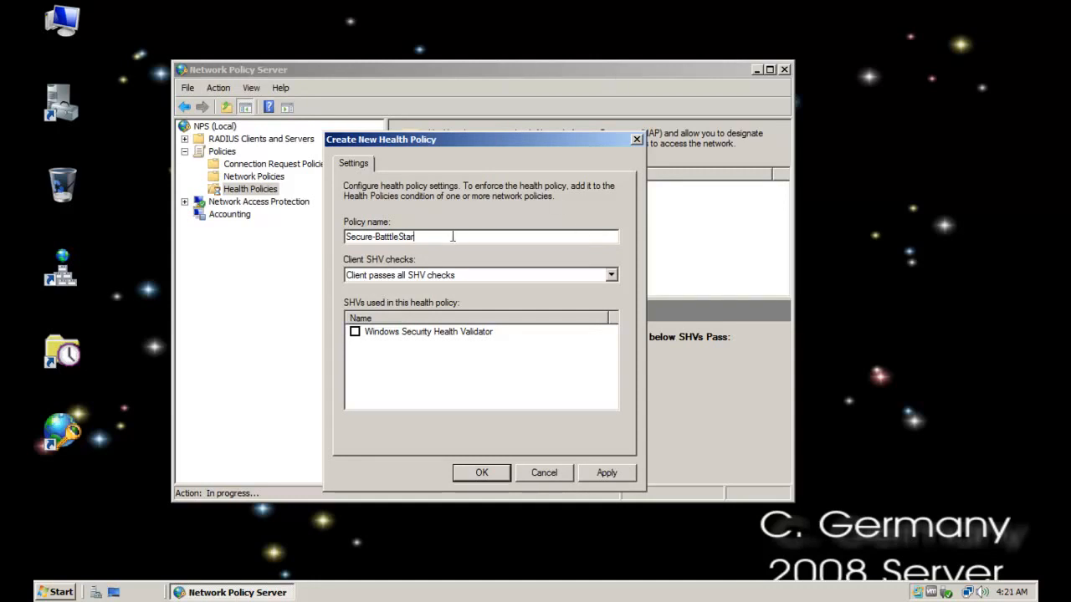
{"action": "left_click", "coordinate": [394, 237]}
{"action": "key", "text": "BackSpace"}
{"action": "left_click", "coordinate": [433, 237]}
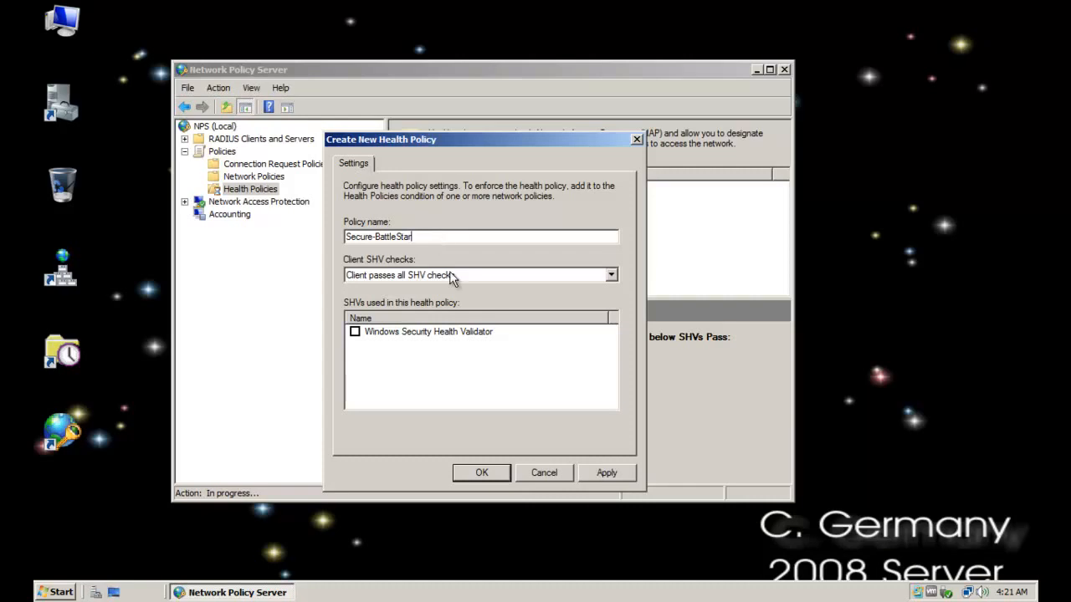
Require clients to pass all SHV checks, include the Windows Security Health Validator, and save the health policy
{"action": "left_click", "coordinate": [611, 275]}
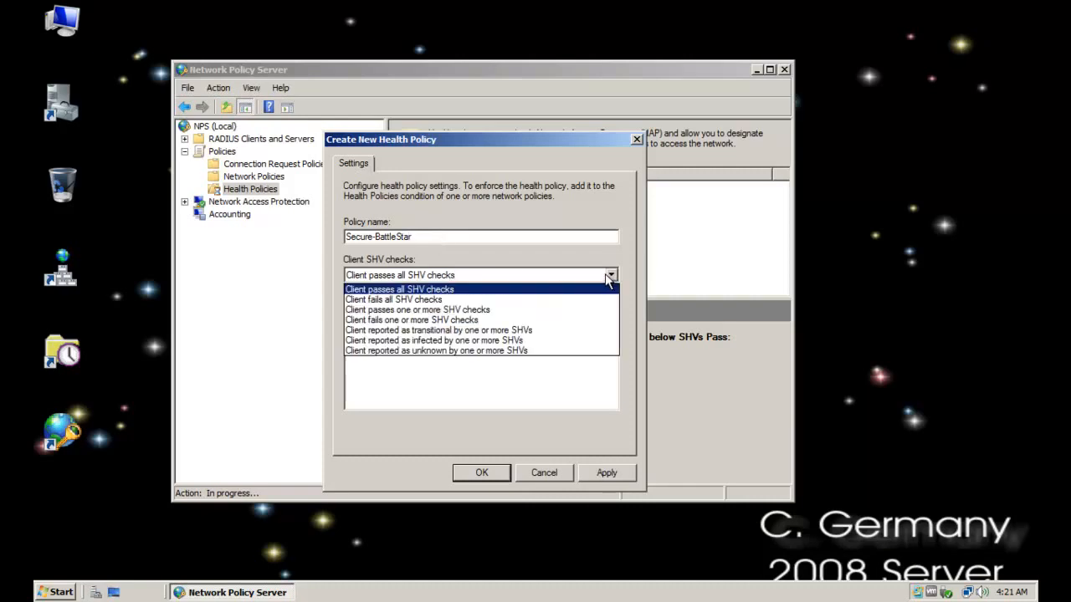
{"action": "left_click", "coordinate": [466, 289]}
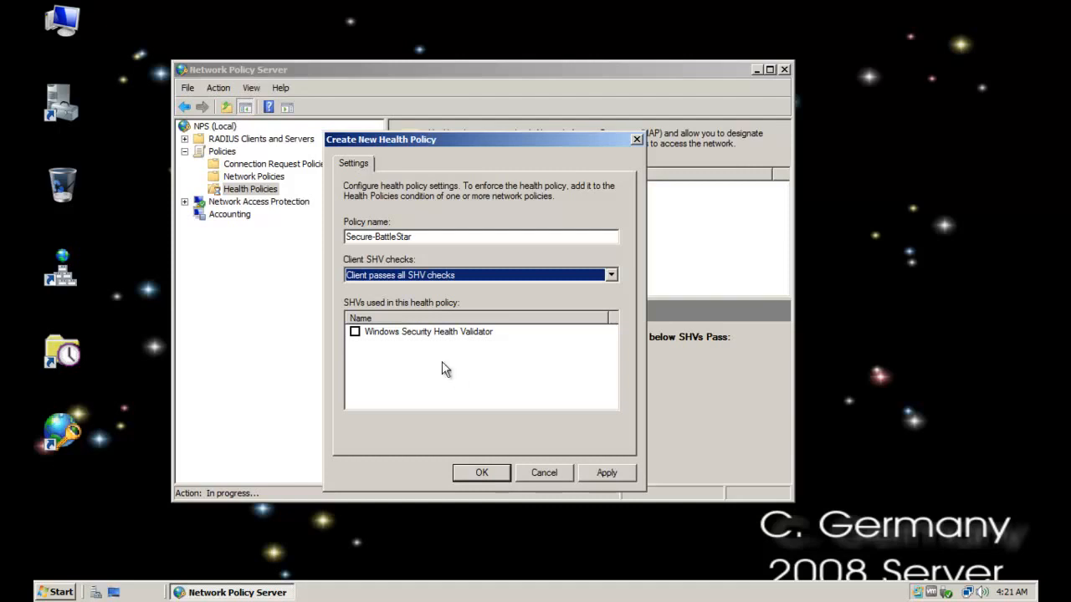
{"action": "left_click", "coordinate": [365, 333]}
{"action": "left_click", "coordinate": [354, 332]}
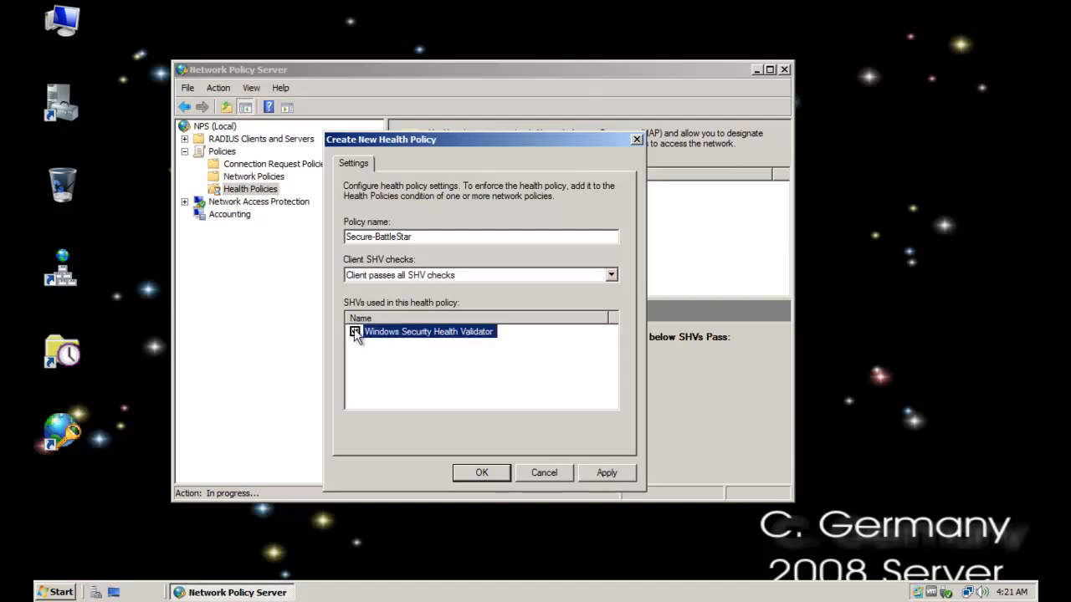
{"action": "left_click", "coordinate": [481, 473]}
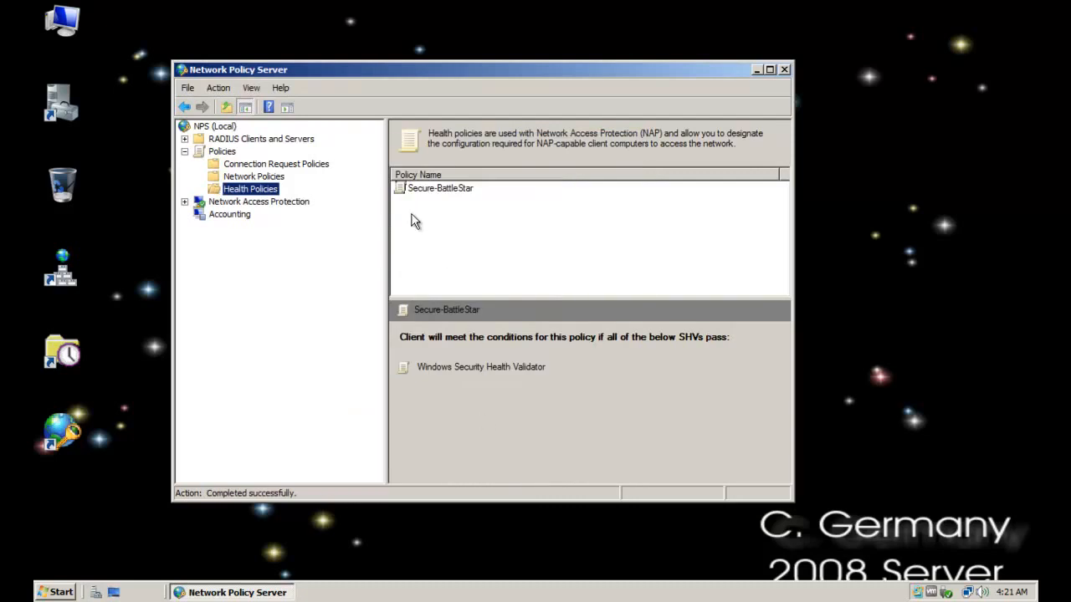
{"action": "left_click", "coordinate": [442, 188]}
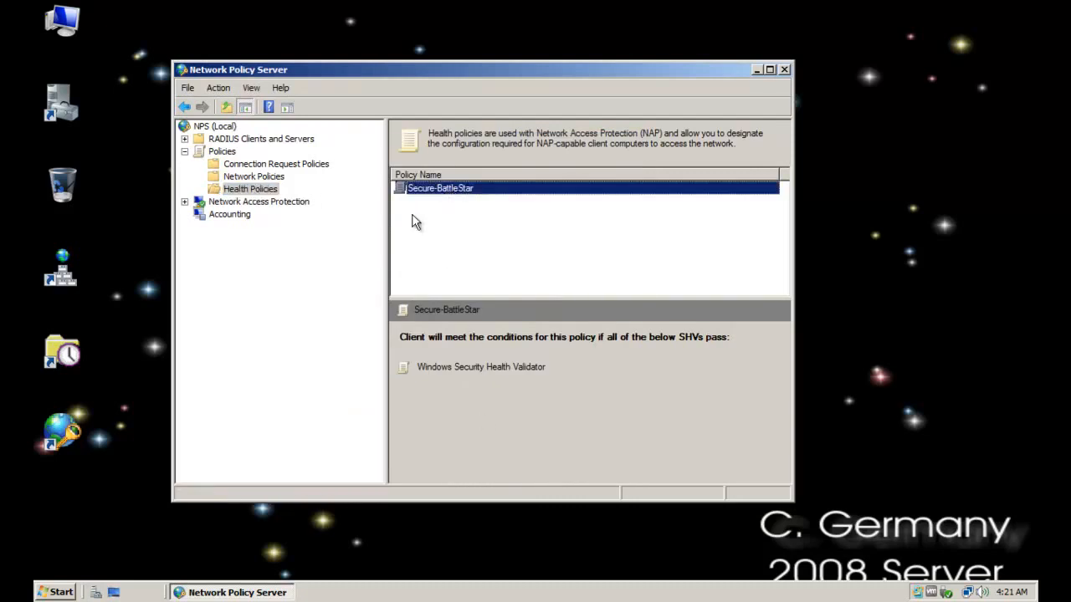
Start a new network policy named Secure-BattleStar-FULL-Access, leaving the network access server type unspecified
{"action": "left_click", "coordinate": [264, 179]}
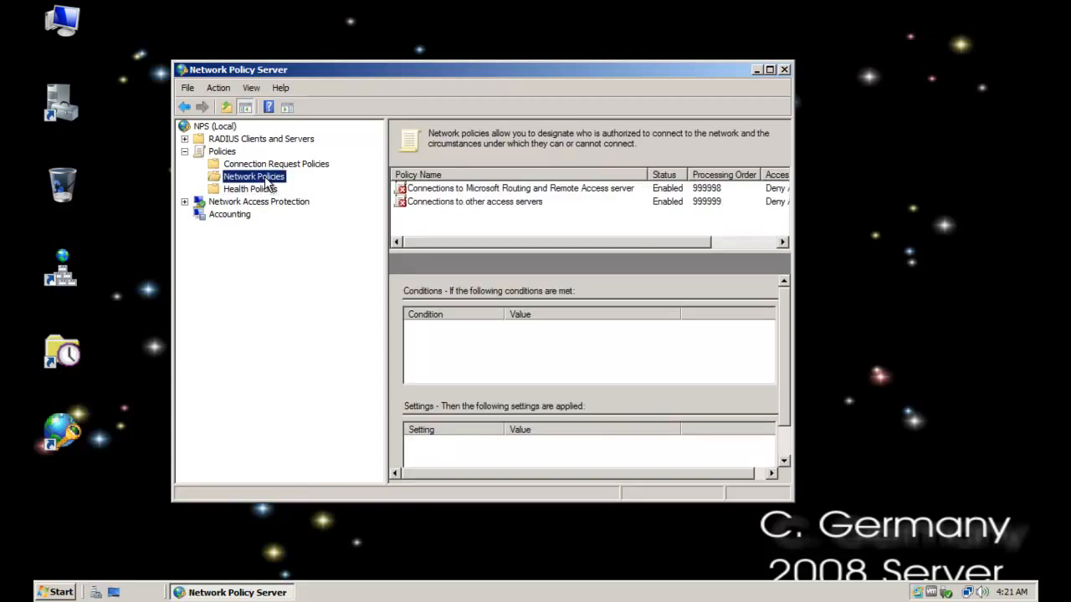
{"action": "right_click", "coordinate": [281, 179]}
{"action": "left_click", "coordinate": [301, 186]}
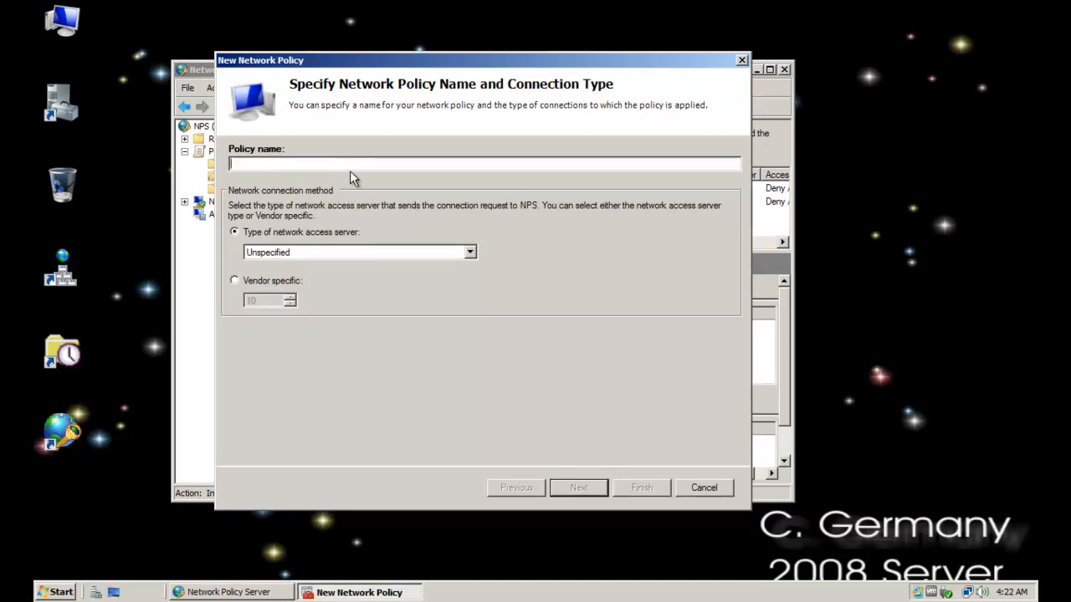
{"action": "type", "text": "Secure-BattleStar-FULL-Access"}
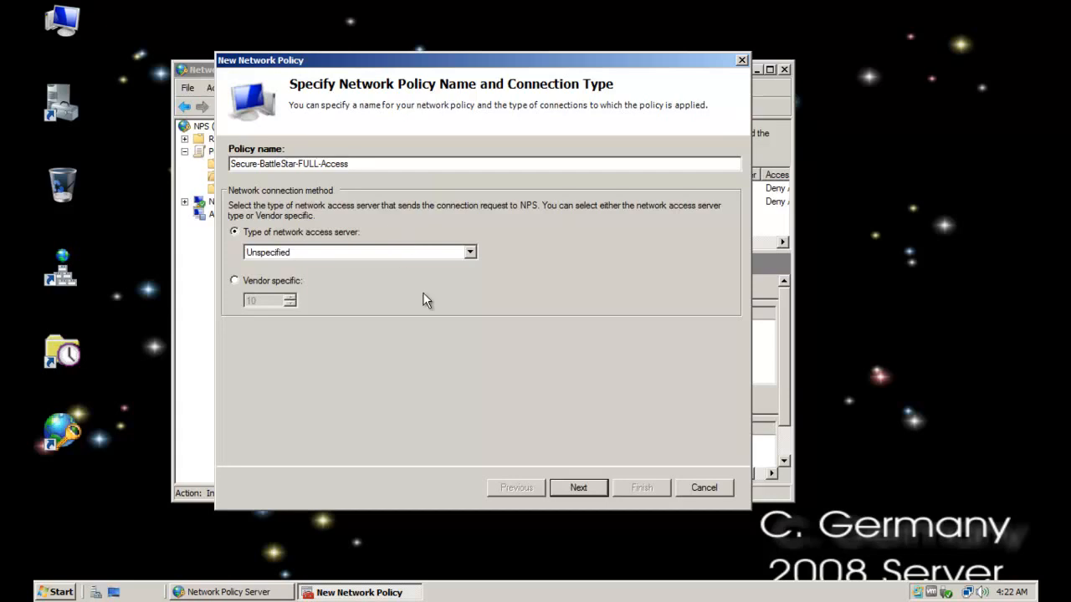
{"action": "left_click", "coordinate": [580, 490]}
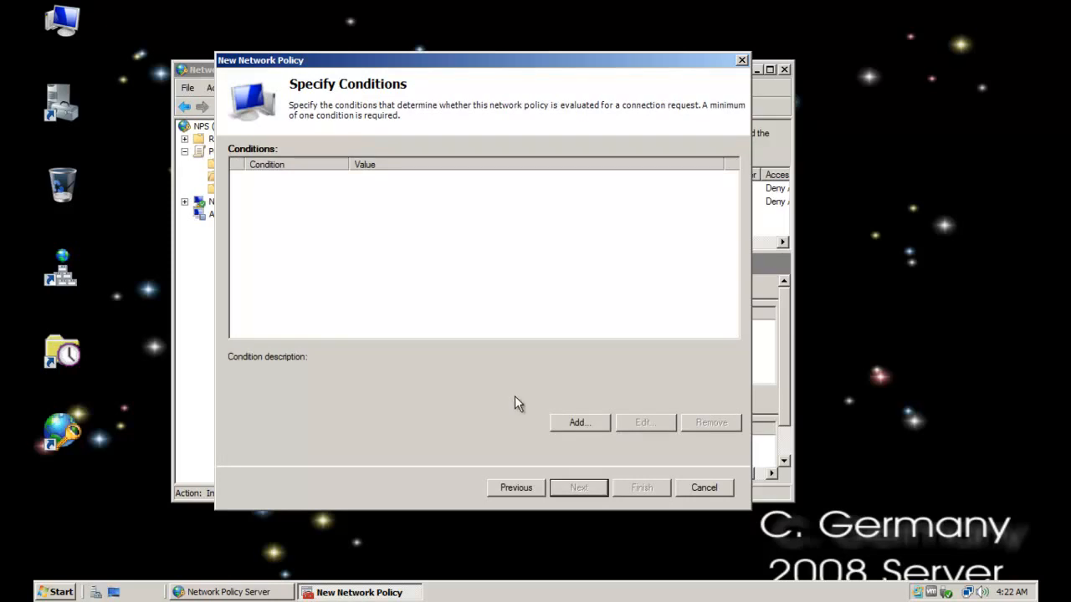
Add a Health Policies condition enforcing Secure-BattleStar to the new network policy and proceed to the access permission
{"action": "left_click", "coordinate": [565, 423]}
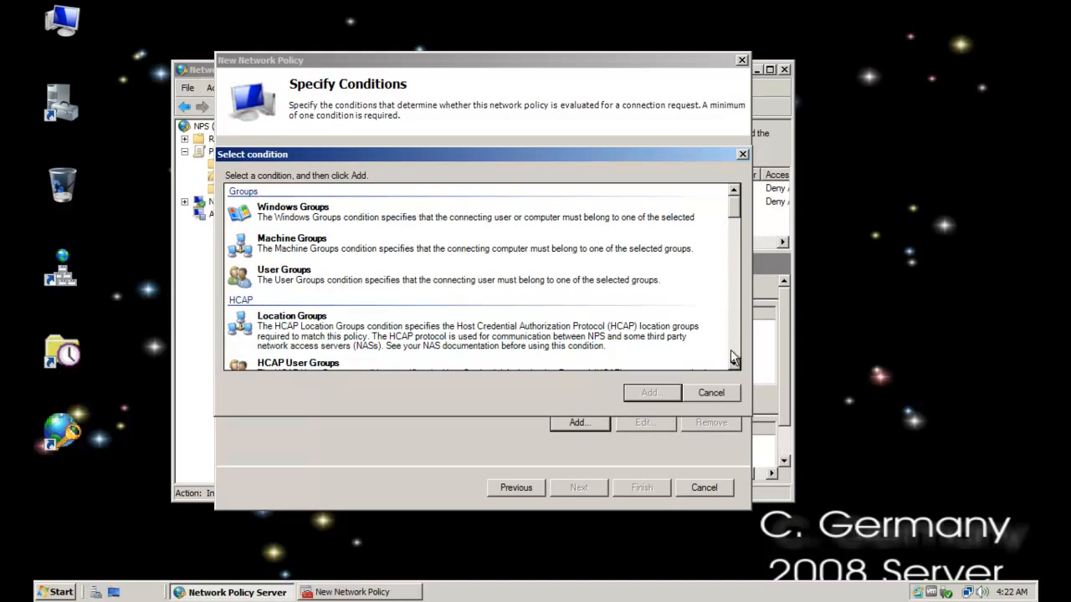
{"action": "left_click", "coordinate": [736, 245]}
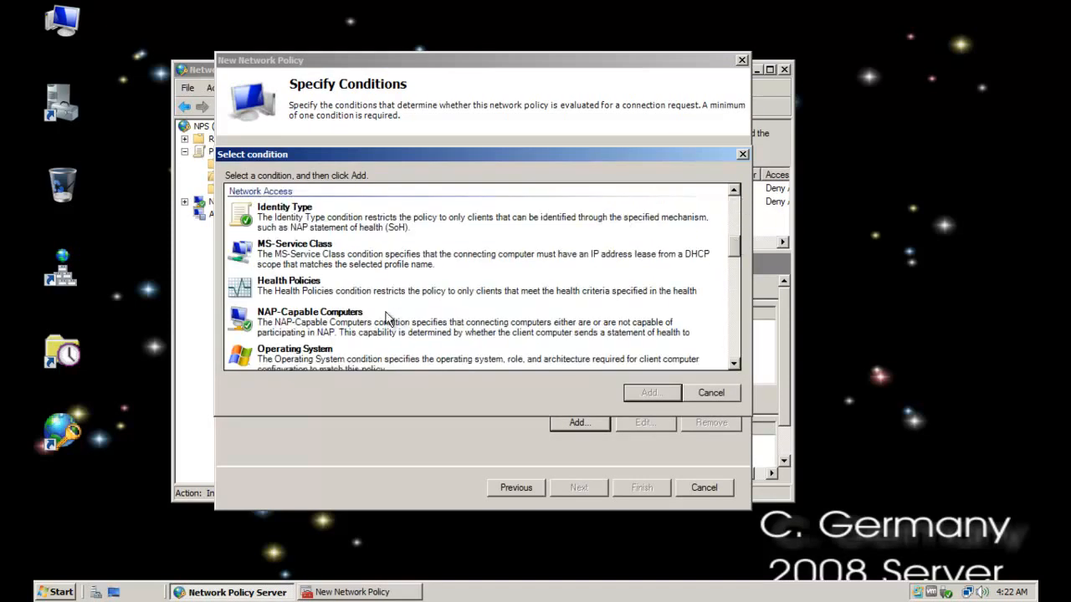
{"action": "left_click", "coordinate": [339, 290]}
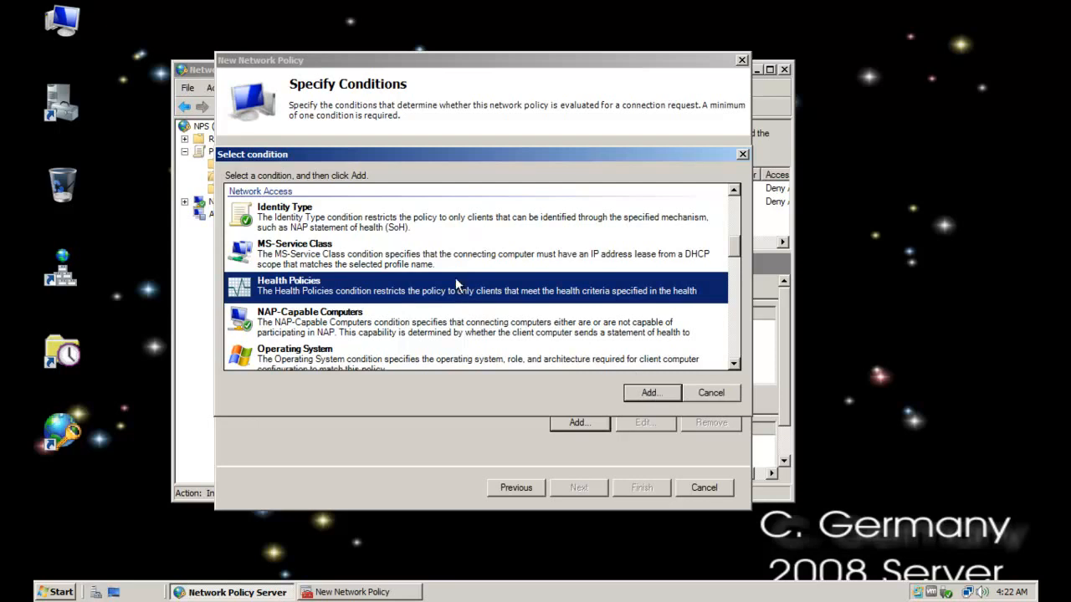
{"action": "left_click", "coordinate": [632, 388]}
{"action": "left_click", "coordinate": [557, 289]}
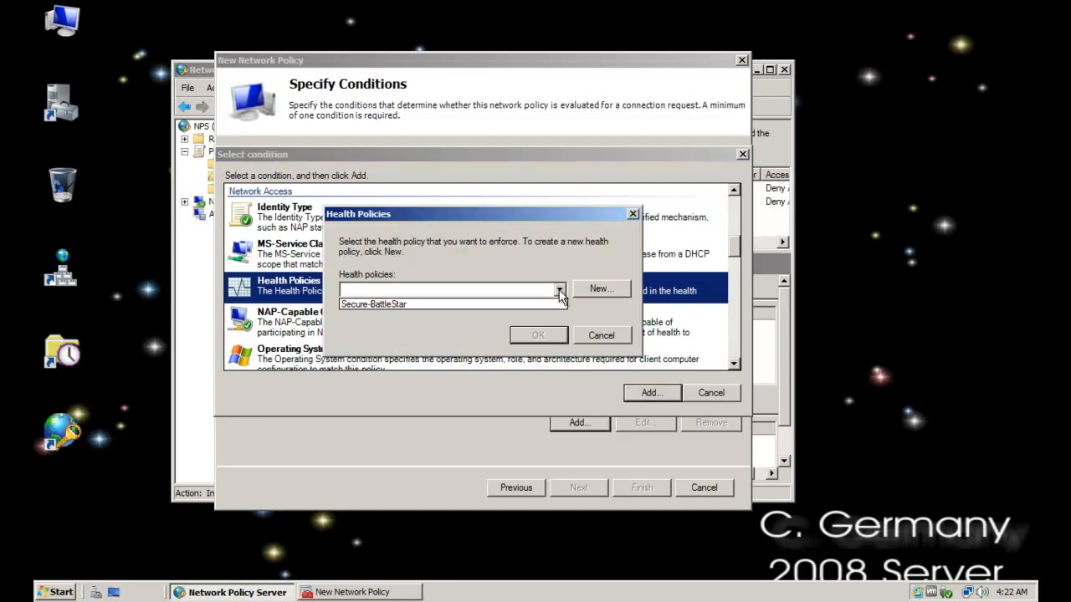
{"action": "left_click", "coordinate": [476, 304]}
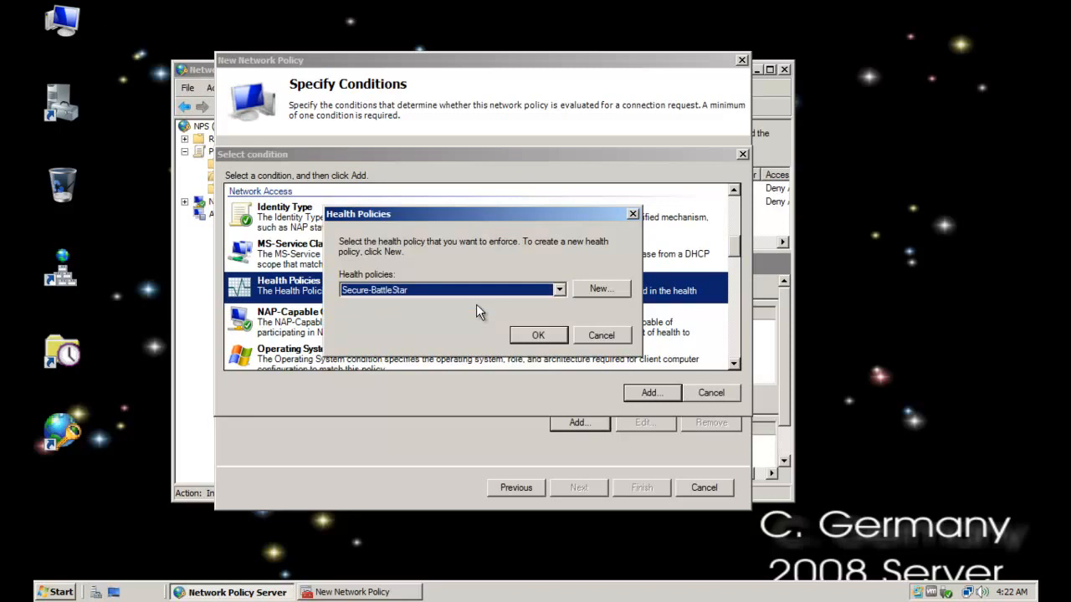
{"action": "left_click", "coordinate": [538, 336]}
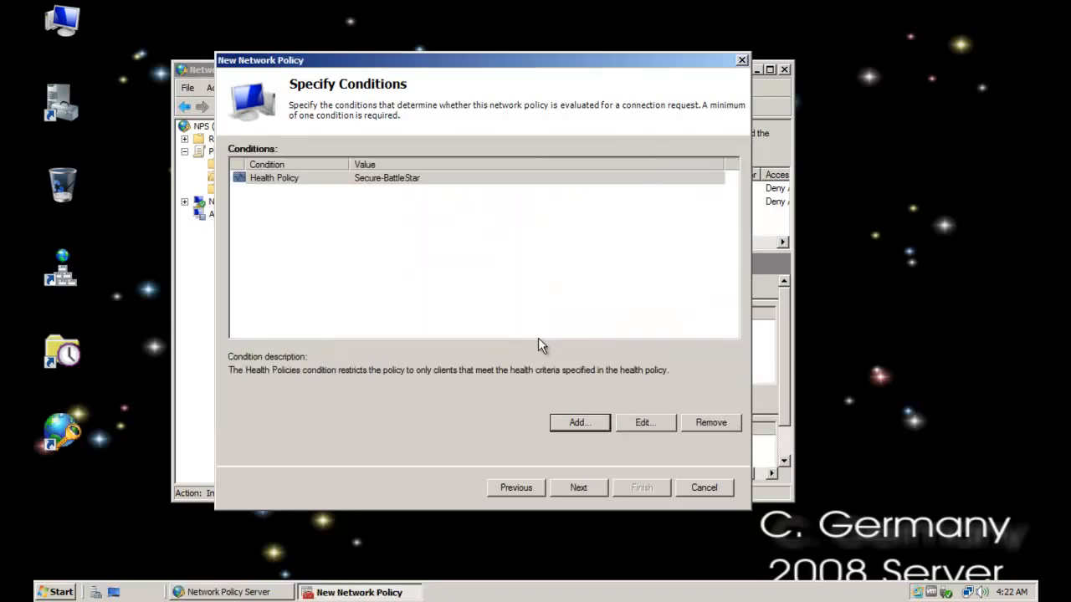
{"action": "left_click", "coordinate": [320, 181]}
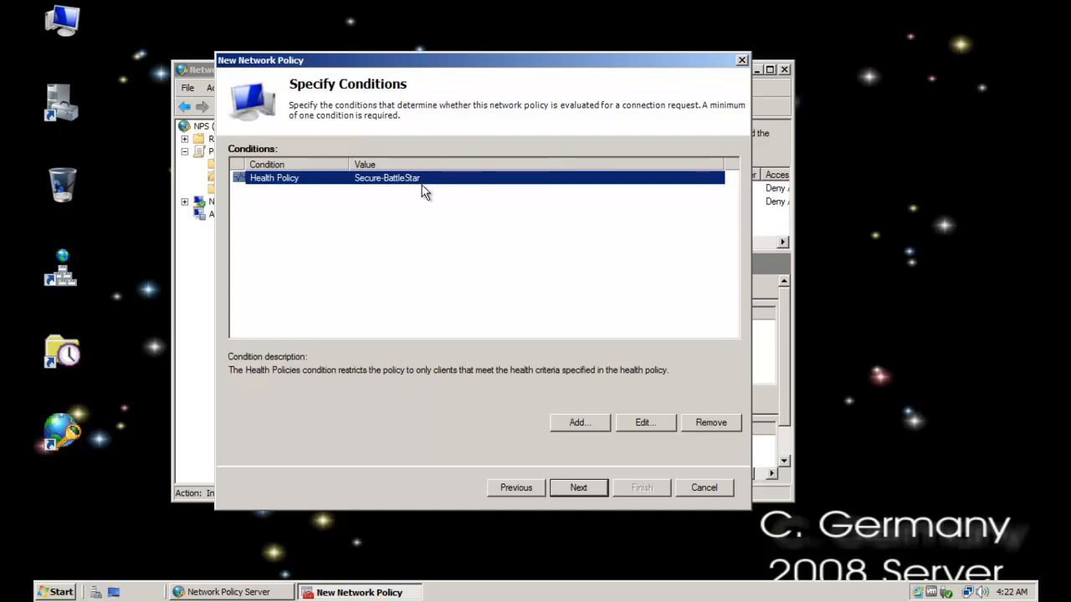
{"action": "left_click", "coordinate": [588, 492]}
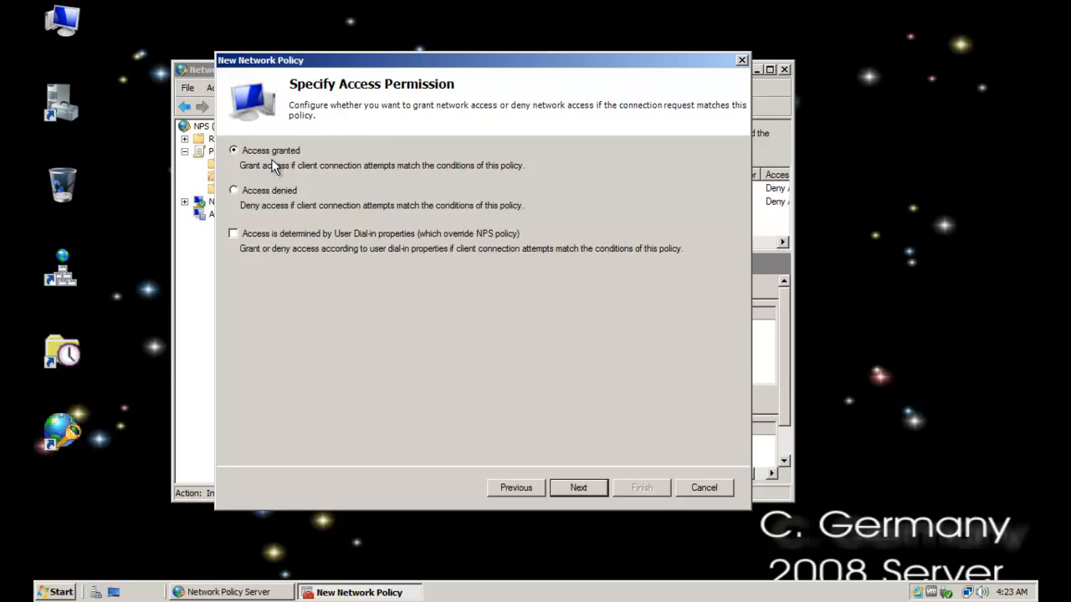
Keep access granted and clear the MS-CHAP-v2 and MS-CHAP authentication methods, leaving only the machine health check
{"action": "left_click", "coordinate": [576, 488]}
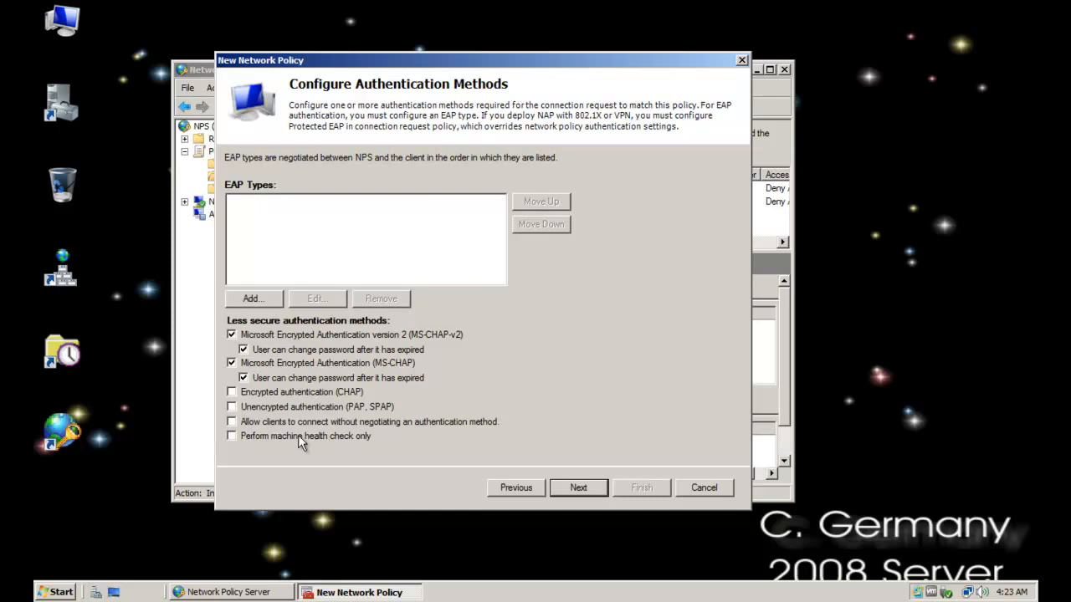
{"action": "left_click", "coordinate": [243, 378]}
{"action": "left_click", "coordinate": [232, 364]}
{"action": "left_click", "coordinate": [242, 349]}
{"action": "left_click", "coordinate": [231, 334]}
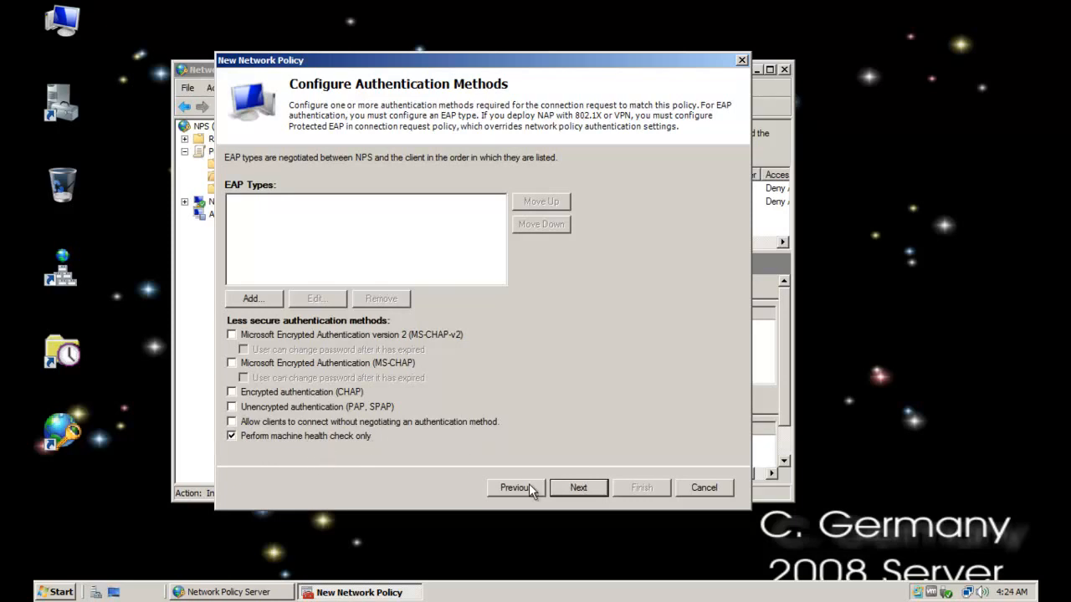
{"action": "left_click", "coordinate": [577, 487]}
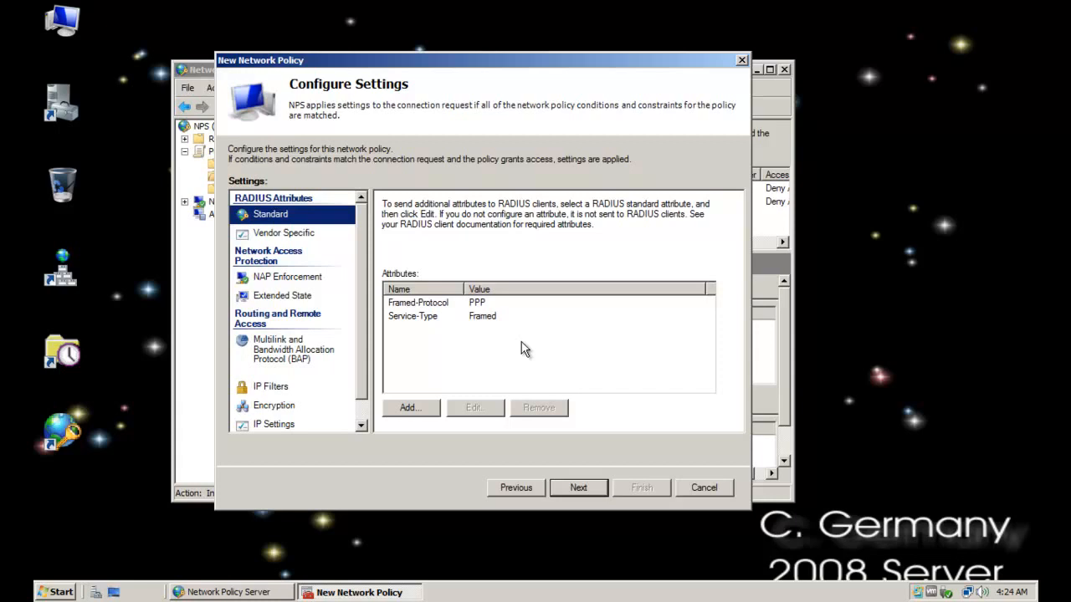
Keep NAP enforcement at full network access and finish creating the network policy
{"action": "left_click", "coordinate": [268, 281]}
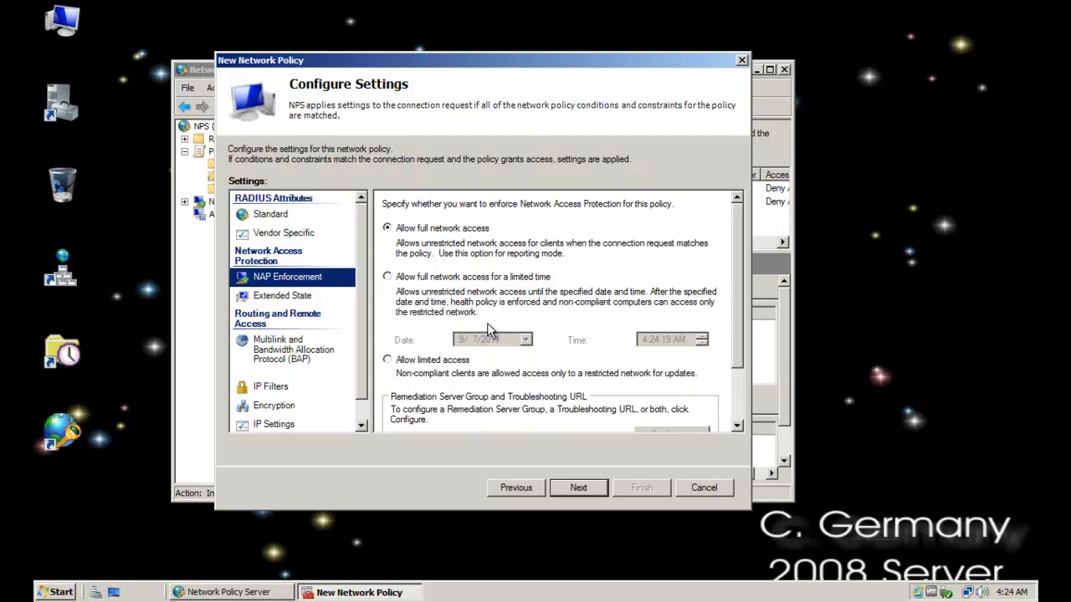
{"action": "left_click", "coordinate": [584, 487]}
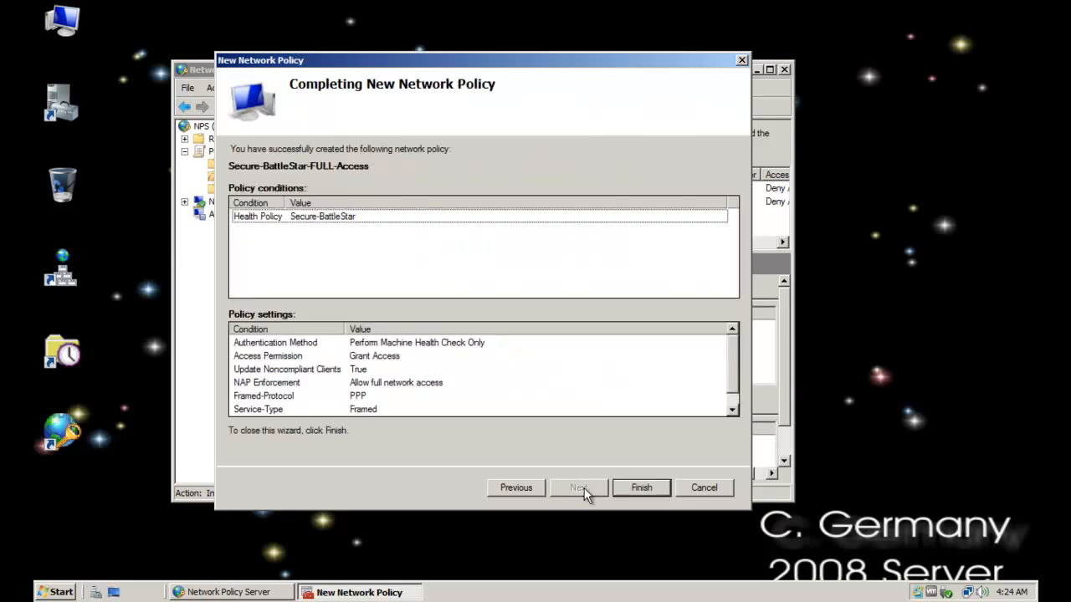
{"action": "left_click", "coordinate": [639, 487]}
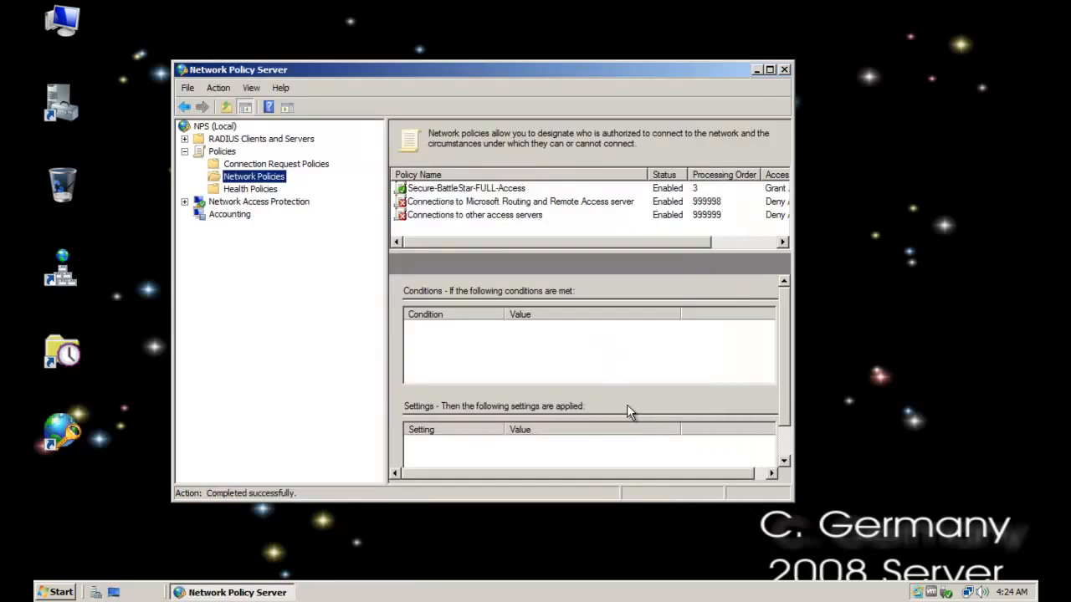
Review the health policy alongside the conditions and settings of the Secure-BattleStar-FULL-Access network policy
{"action": "left_click", "coordinate": [273, 192]}
{"action": "left_click", "coordinate": [270, 178]}
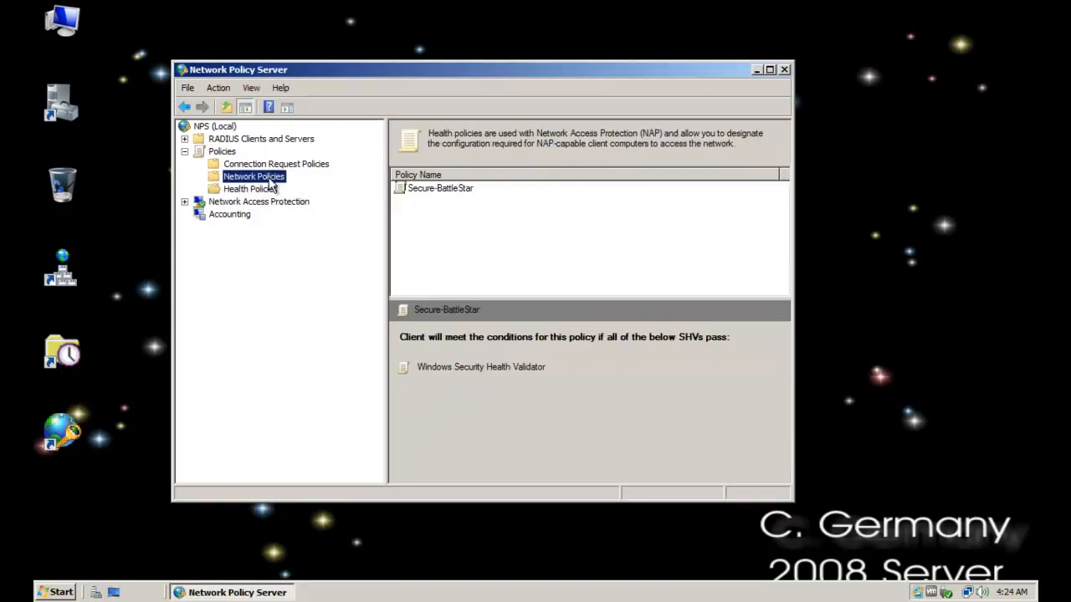
{"action": "left_click", "coordinate": [263, 189]}
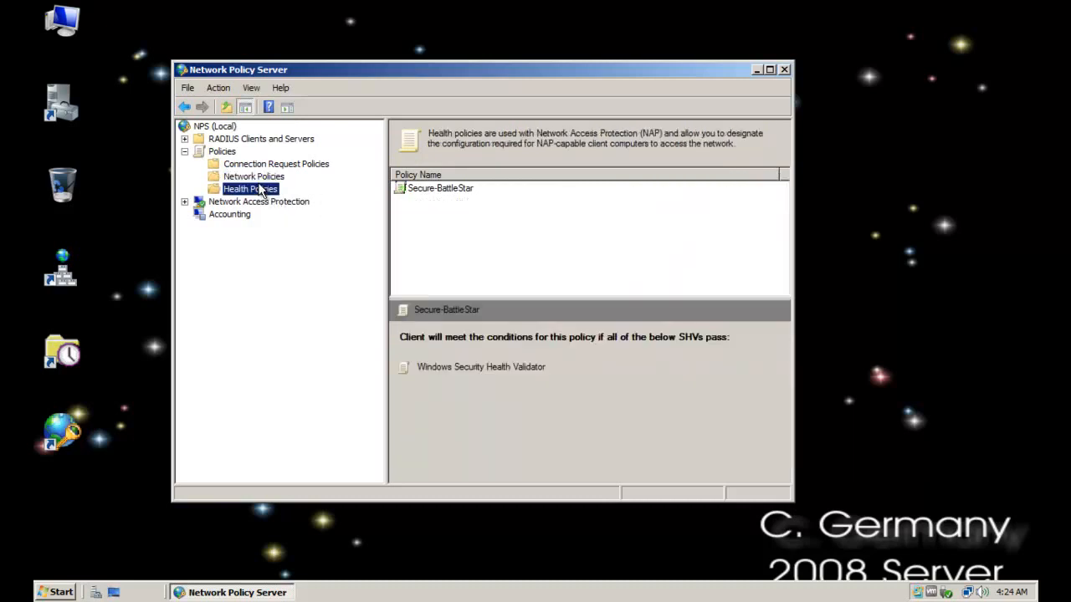
{"action": "left_click", "coordinate": [276, 178]}
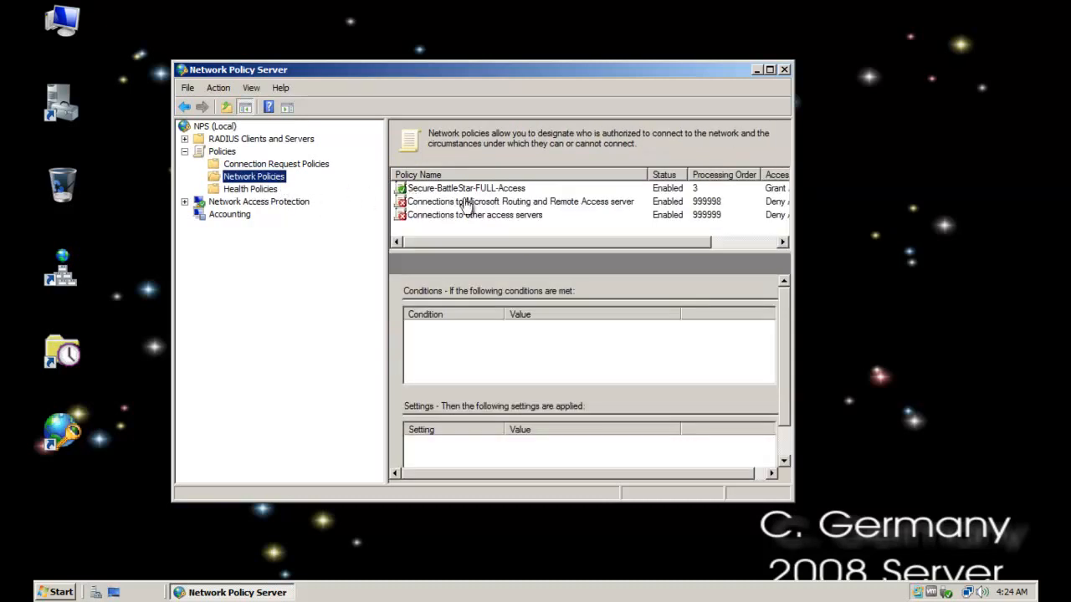
{"action": "left_click", "coordinate": [445, 191]}
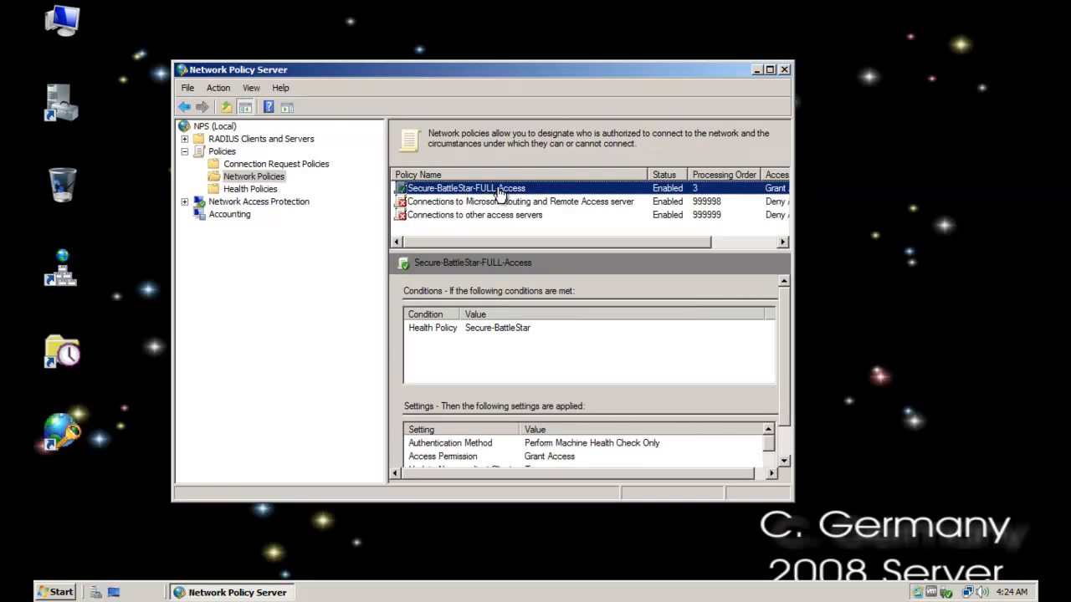
Start a new health policy and name it NON-Secure-BattleStars
{"action": "left_click", "coordinate": [248, 191]}
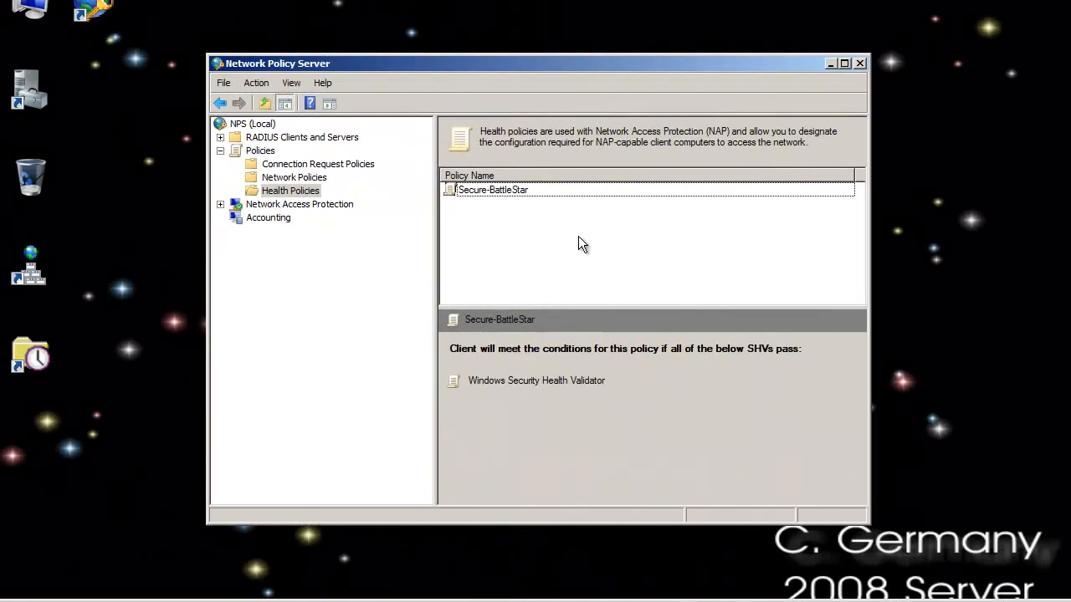
{"action": "left_click", "coordinate": [303, 194]}
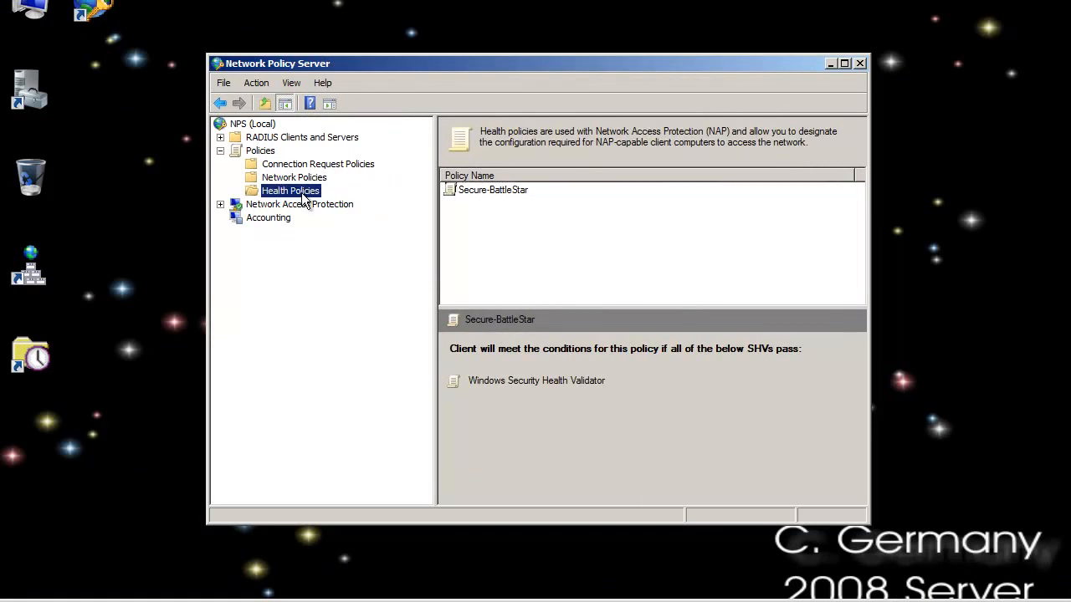
{"action": "right_click", "coordinate": [303, 198]}
{"action": "left_click", "coordinate": [349, 206]}
{"action": "mouse_move", "coordinate": [487, 122]}
{"action": "left_mouse_down"}
{"action": "mouse_move", "coordinate": [585, 242]}
{"action": "mouse_move", "coordinate": [572, 268]}
{"action": "mouse_move", "coordinate": [544, 238]}
{"action": "mouse_move", "coordinate": [559, 216]}
{"action": "mouse_move", "coordinate": [577, 224]}
{"action": "left_mouse_up"}
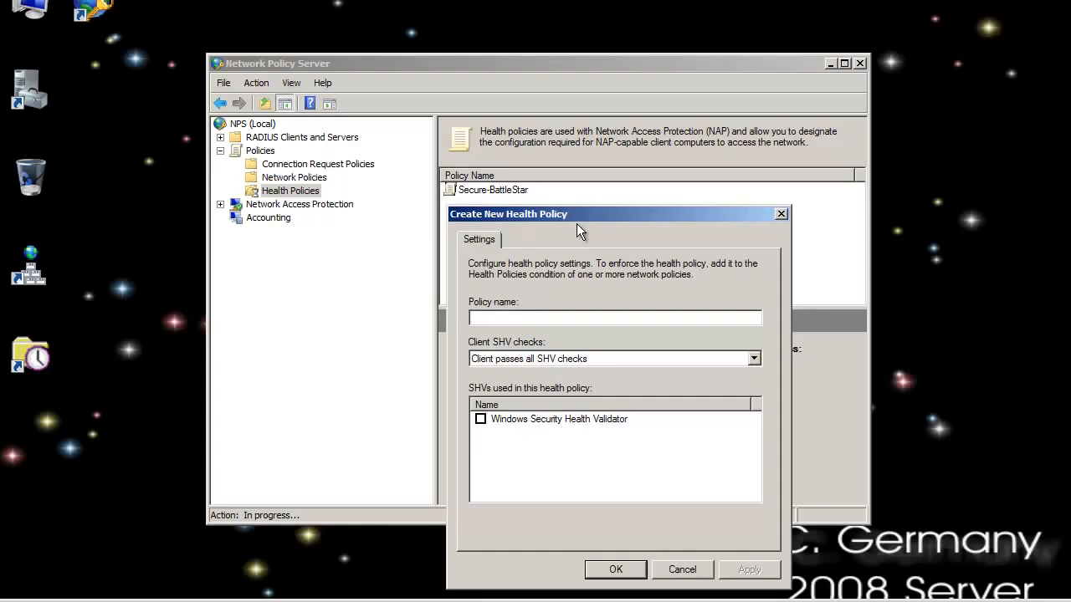
{"action": "type", "text": "NON-Secure_BattleStars"}
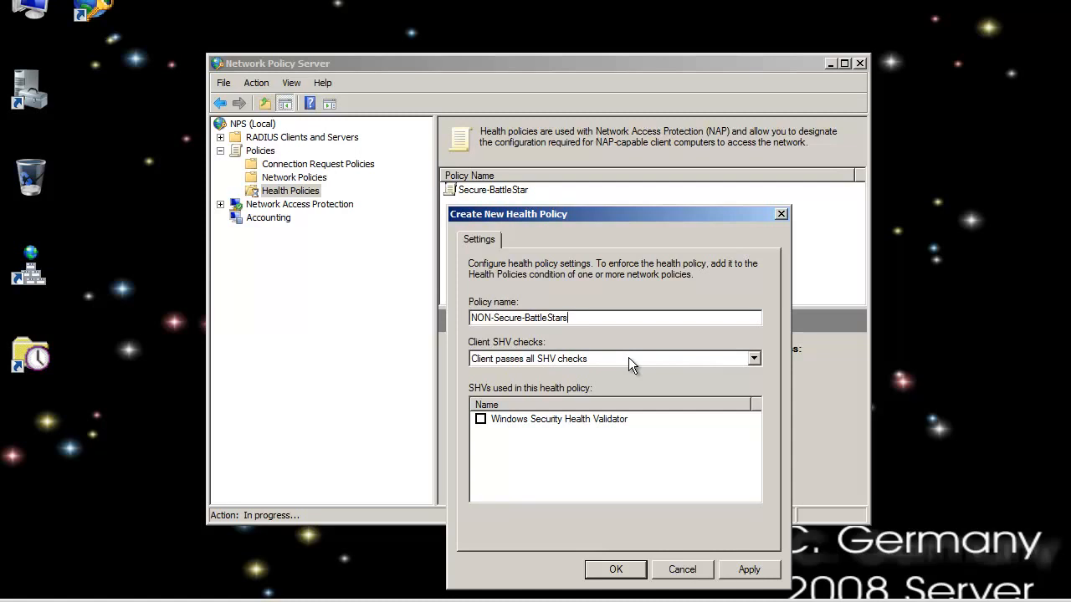
Set the health policy to match clients failing all SHV checks, include the Windows Security Health Validator, and create it
{"action": "left_click", "coordinate": [639, 360]}
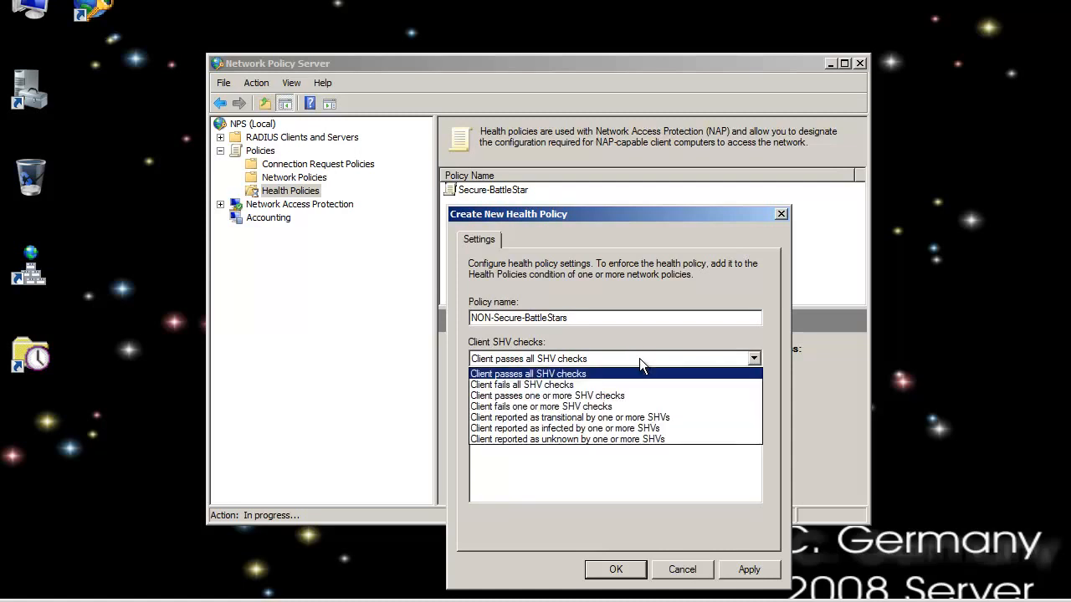
{"action": "left_click", "coordinate": [584, 385]}
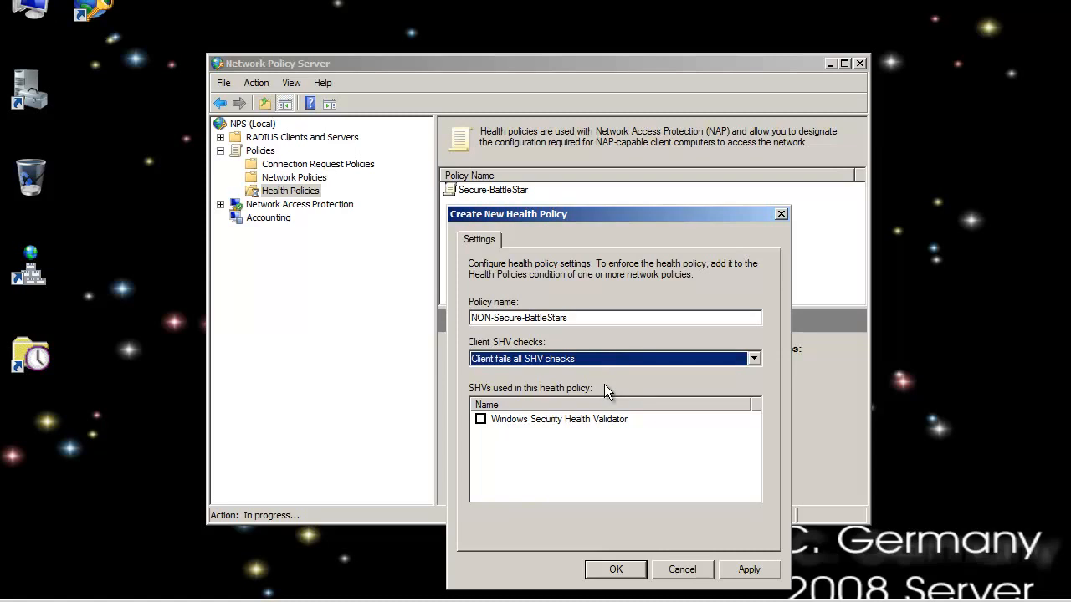
{"action": "left_click", "coordinate": [480, 419]}
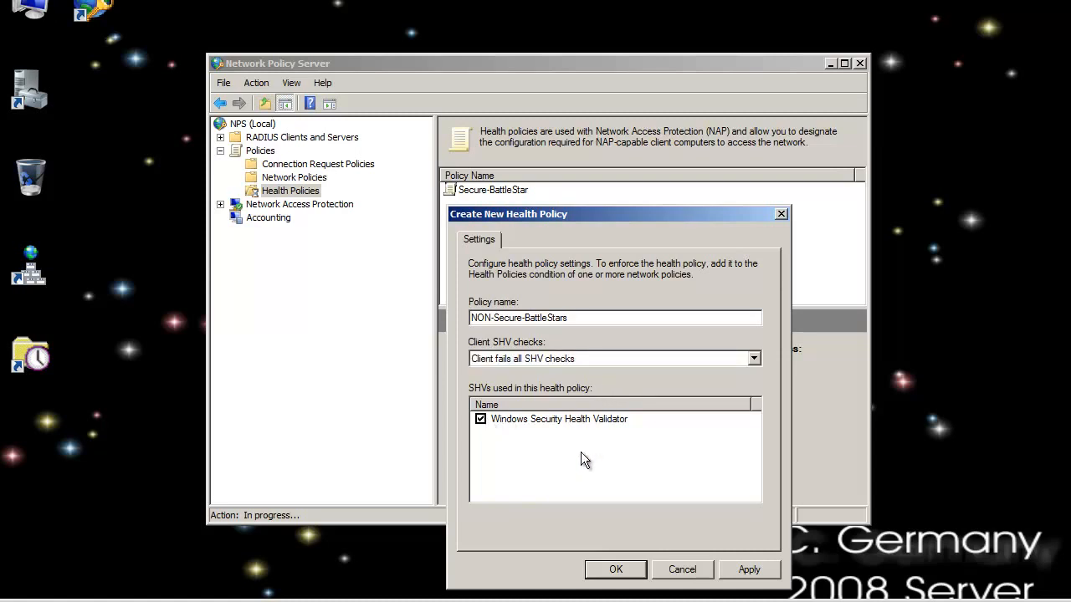
{"action": "left_click", "coordinate": [617, 570]}
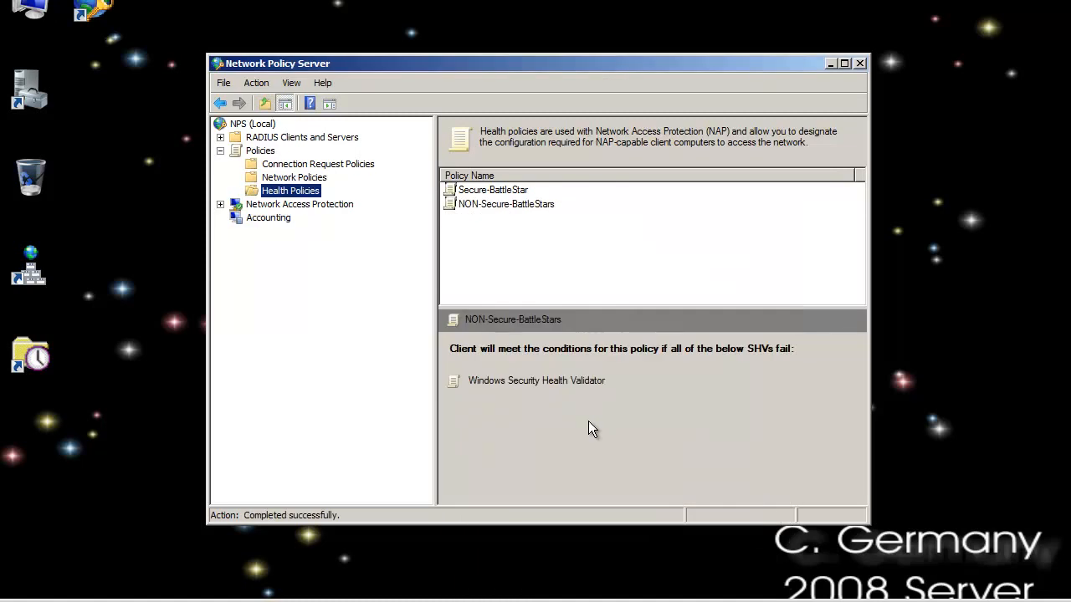
Rename the non-compliant health policy to NON-Secure-BattleStar and compare it with the Secure-BattleStar policy
{"action": "left_click", "coordinate": [493, 192]}
{"action": "left_click", "coordinate": [509, 205]}
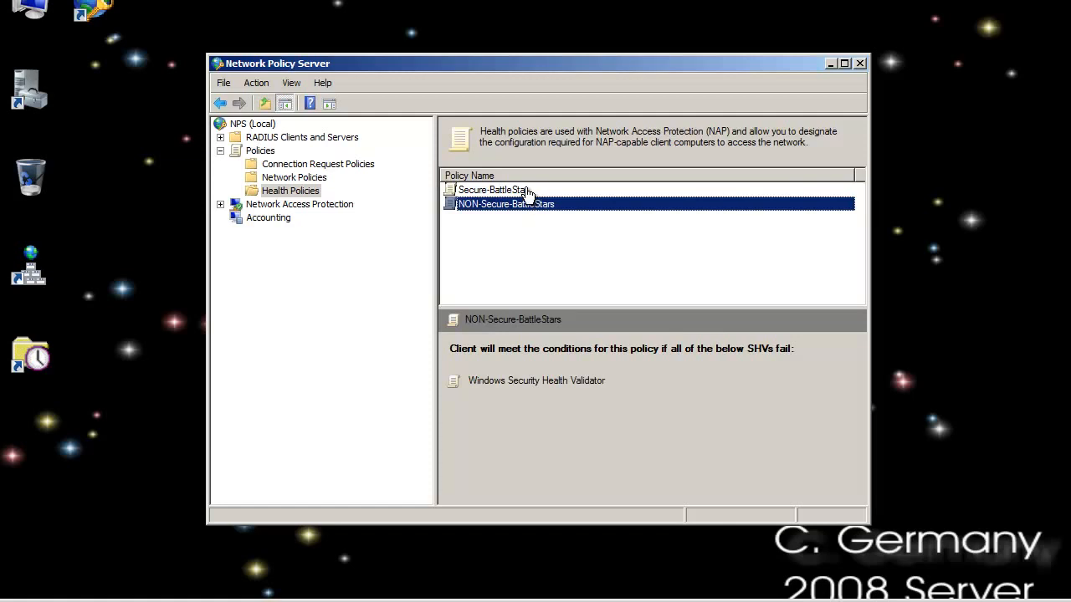
{"action": "right_click", "coordinate": [525, 207]}
{"action": "left_click", "coordinate": [548, 157]}
{"action": "left_click", "coordinate": [563, 204]}
{"action": "key", "text": "BackSpace"}
{"action": "left_click", "coordinate": [559, 245]}
{"action": "left_click", "coordinate": [529, 192]}
{"action": "left_click", "coordinate": [535, 206]}
{"action": "left_click", "coordinate": [492, 193]}
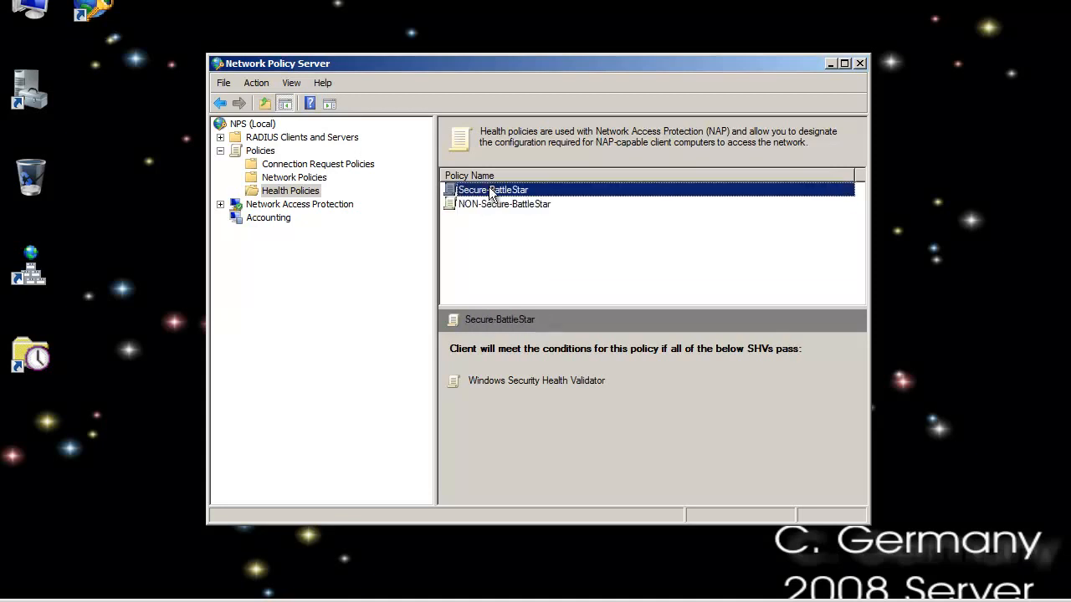
Start a new network policy named NON-Secure-BattleStar-RESTRICTED-ACCESS with an unspecified access server type and proceed to its conditions
{"action": "left_click", "coordinate": [293, 178]}
{"action": "right_click", "coordinate": [299, 182]}
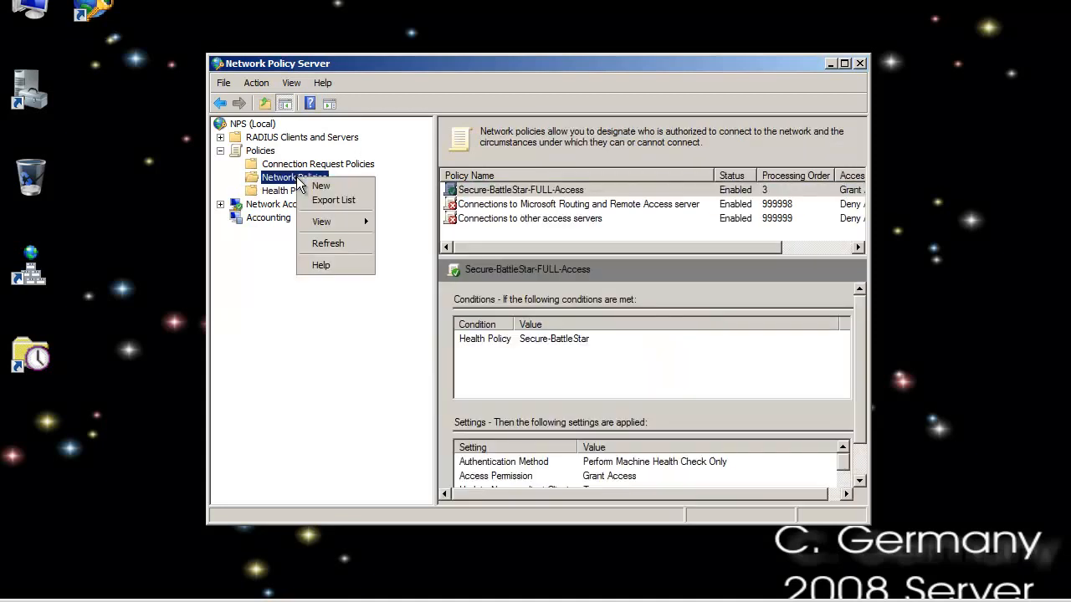
{"action": "left_click", "coordinate": [320, 186]}
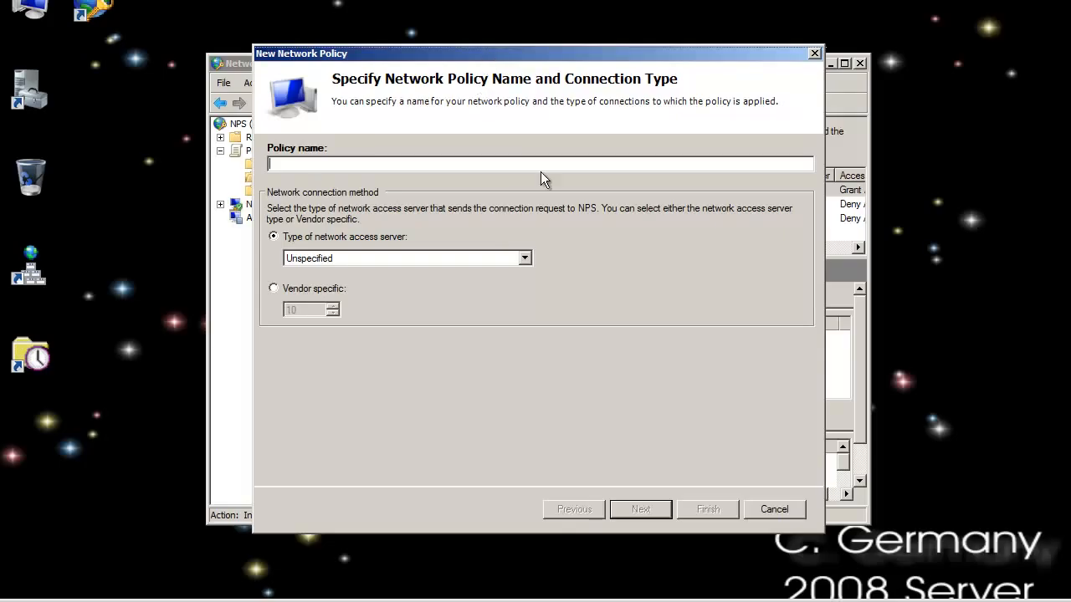
{"action": "left_click_drag", "start_coordinate": [485, 53], "coordinate": [577, 215]}
{"action": "left_click_drag", "start_coordinate": [507, 283], "coordinate": [564, 227]}
{"action": "type", "text": "NON-Se"}
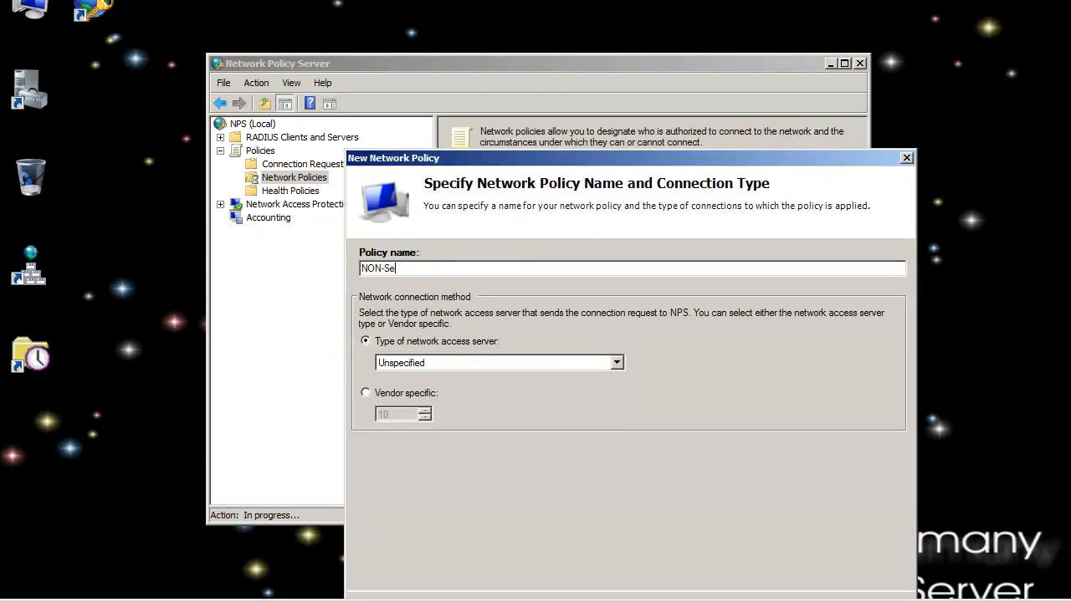
{"action": "type", "text": "cure_battleStar"}
{"action": "key", "text": "BackSpace"}
{"action": "key", "text": "BackSpace"}
{"action": "key", "text": "BackSpace"}
{"action": "key", "text": "BackSpace"}
{"action": "key", "text": "BackSpace"}
{"action": "key", "text": "BackSpace"}
{"action": "key", "text": "BackSpace"}
{"action": "key", "text": "BackSpace"}
{"action": "key", "text": "BackSpace"}
{"action": "key", "text": "BackSpace"}
{"action": "key", "text": "BackSpace"}
{"action": "key", "text": "BackSpace"}
{"action": "type", "text": "-BattleStar-RESTRICTED-ACCESS"}
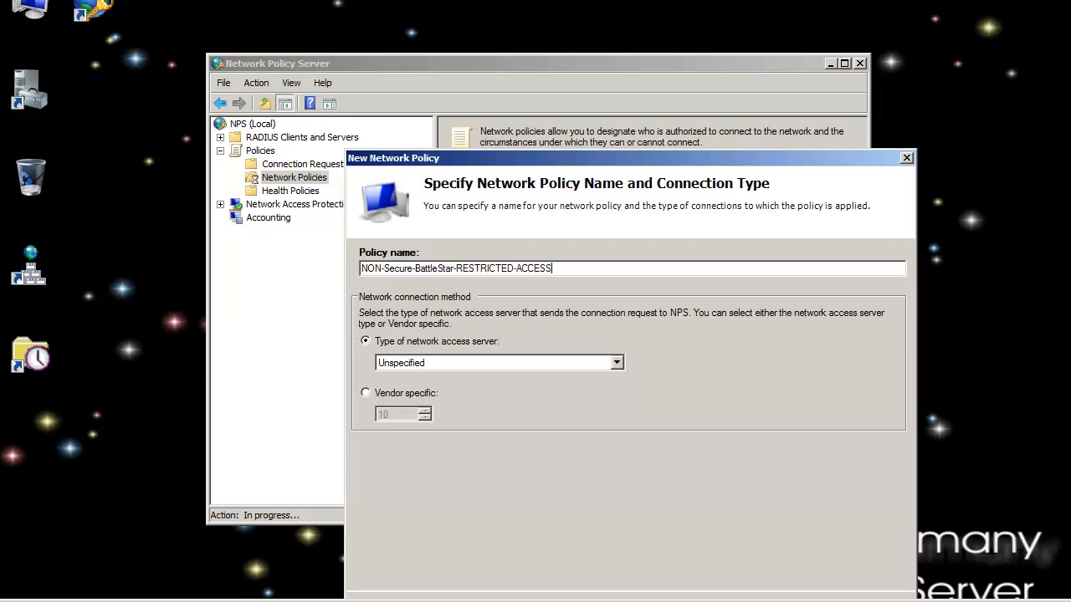
{"action": "mouse_move", "coordinate": [561, 156]}
{"action": "left_mouse_down"}
{"action": "mouse_move", "coordinate": [594, 252]}
{"action": "mouse_move", "coordinate": [577, 156]}
{"action": "left_mouse_up"}
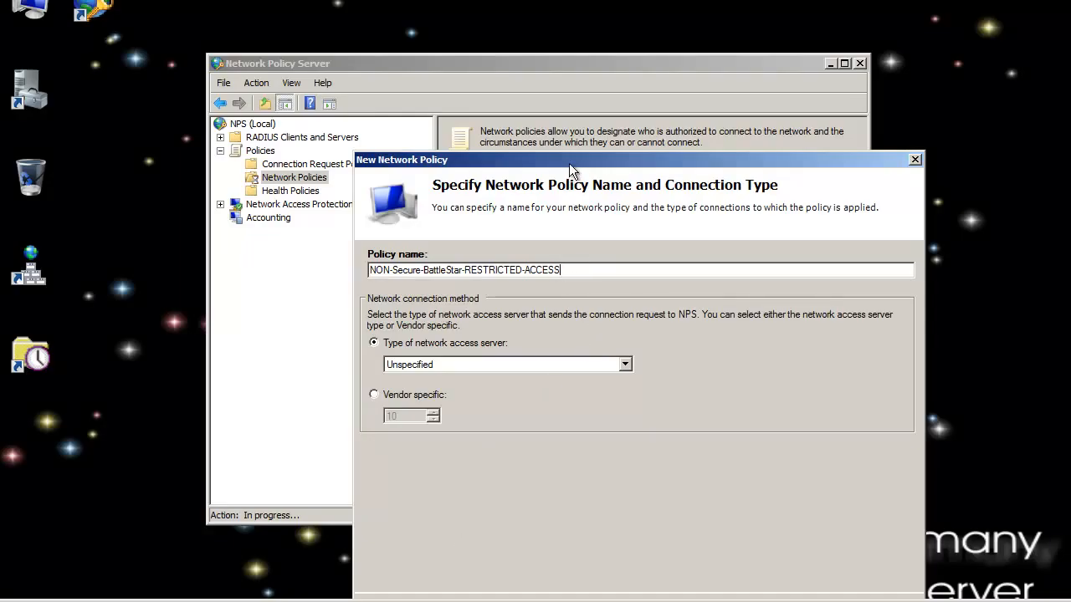
{"action": "left_click_drag", "start_coordinate": [539, 159], "coordinate": [479, 66]}
{"action": "left_click", "coordinate": [686, 514]}
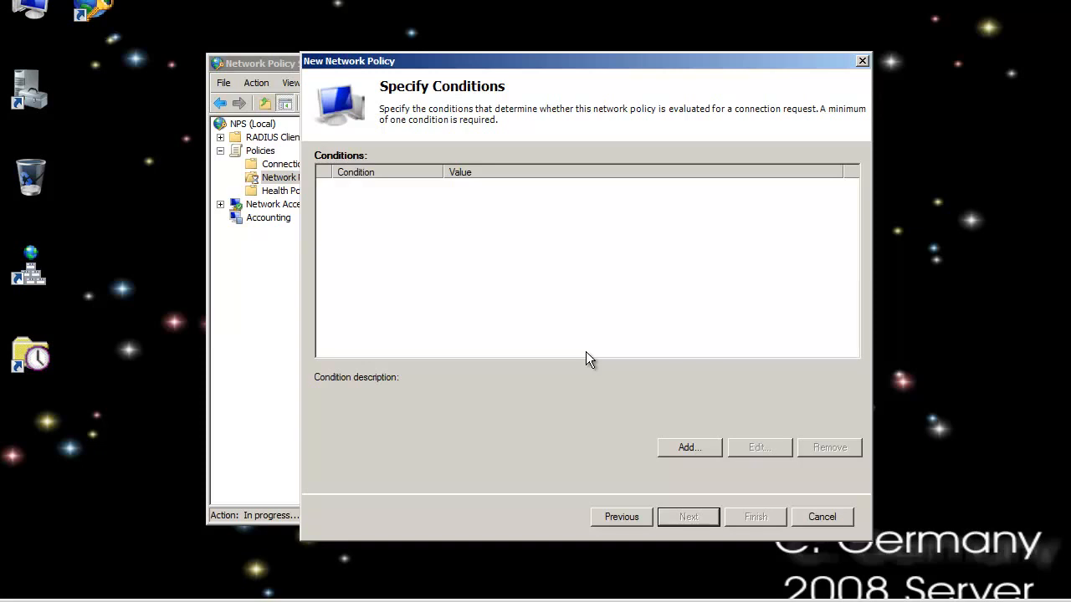
Add a Health Policies condition enforcing NON-Secure-BattleStar to the network policy and proceed to the access permission
{"action": "left_click", "coordinate": [700, 451]}
{"action": "left_click_drag", "start_coordinate": [855, 221], "coordinate": [855, 265]}
{"action": "left_click", "coordinate": [556, 312]}
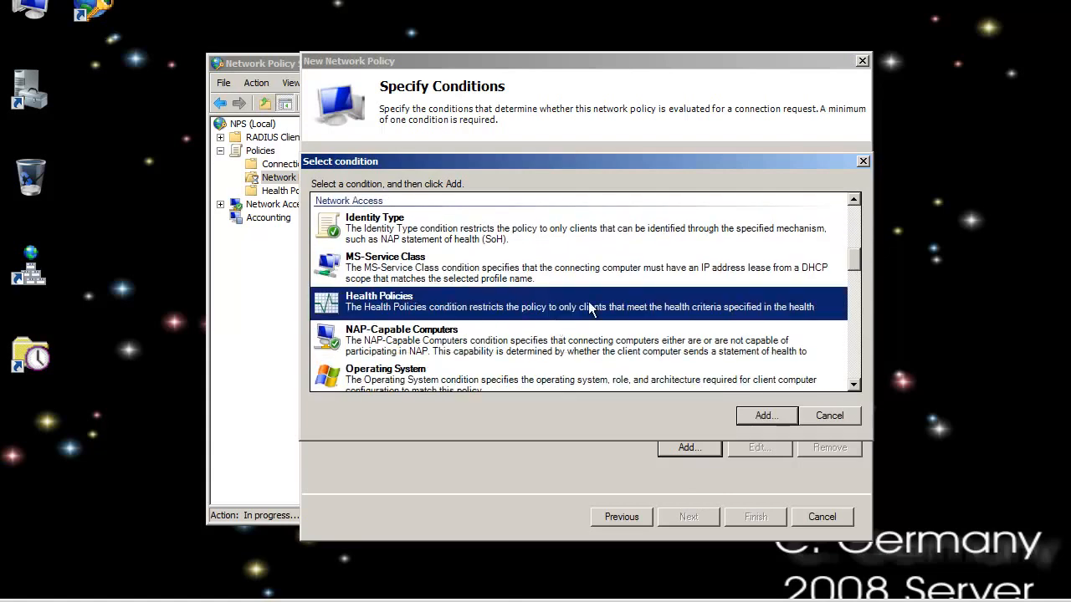
{"action": "scroll", "coordinate": [586, 305], "scroll_direction": "down", "scroll_amount": 1}
{"action": "left_click", "coordinate": [777, 417]}
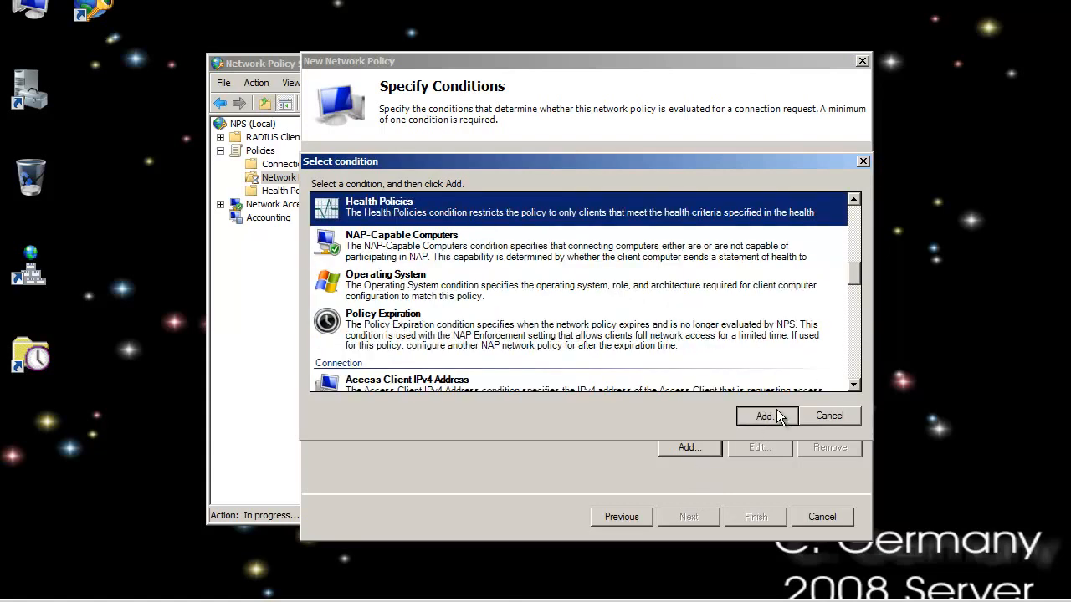
{"action": "left_click", "coordinate": [662, 304]}
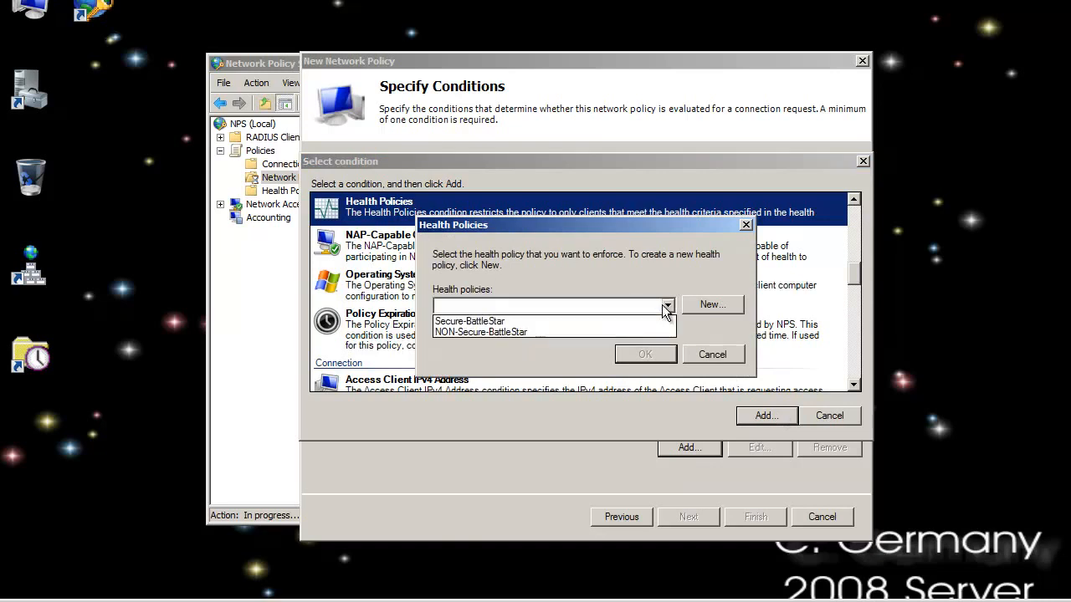
{"action": "left_click", "coordinate": [489, 331]}
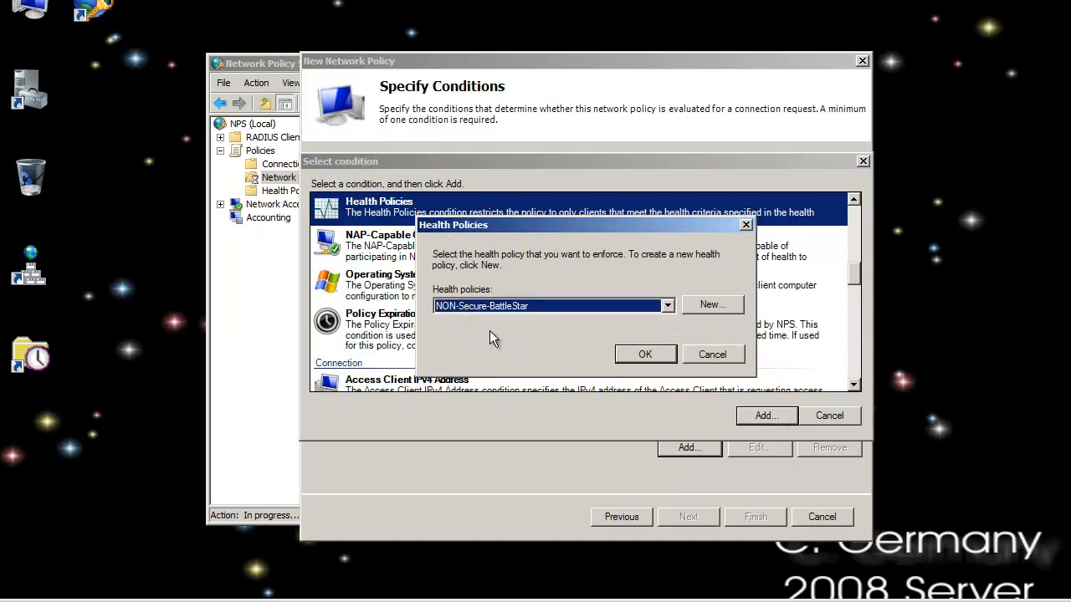
{"action": "left_click", "coordinate": [650, 355]}
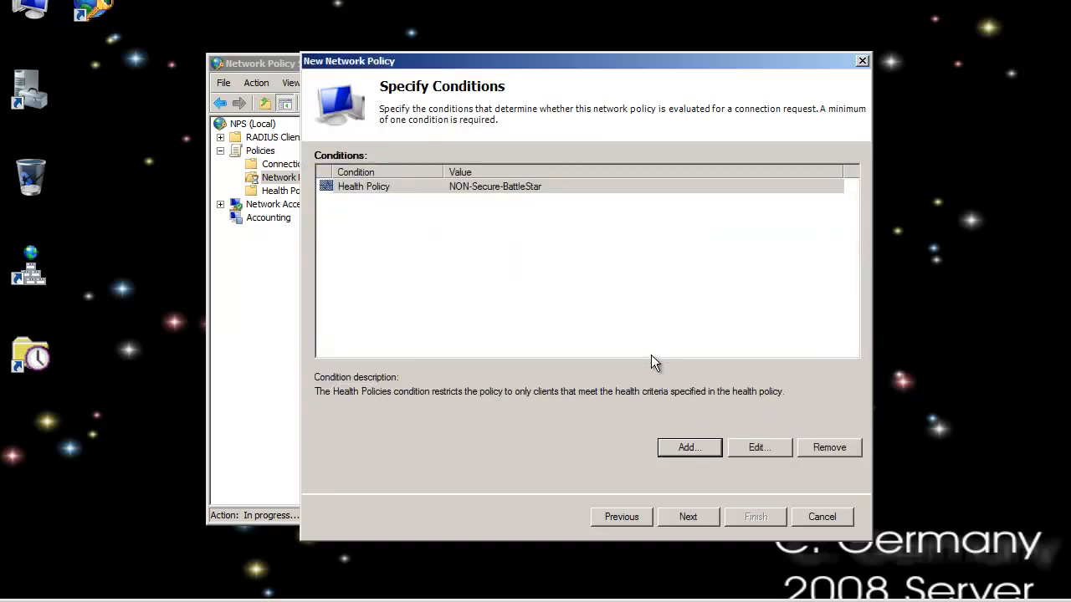
{"action": "left_click", "coordinate": [518, 185]}
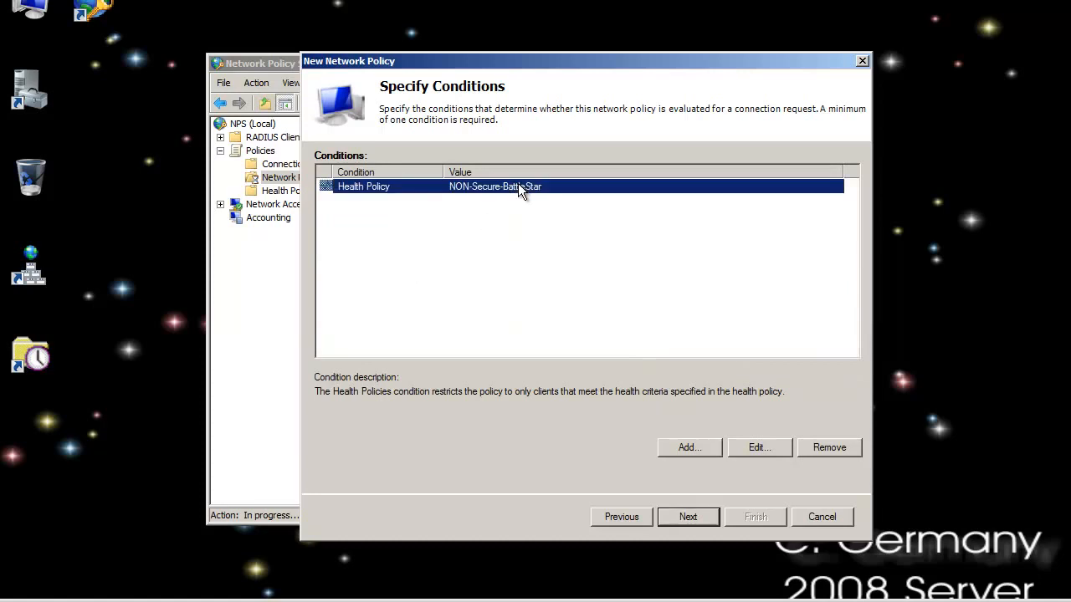
{"action": "left_click", "coordinate": [691, 517]}
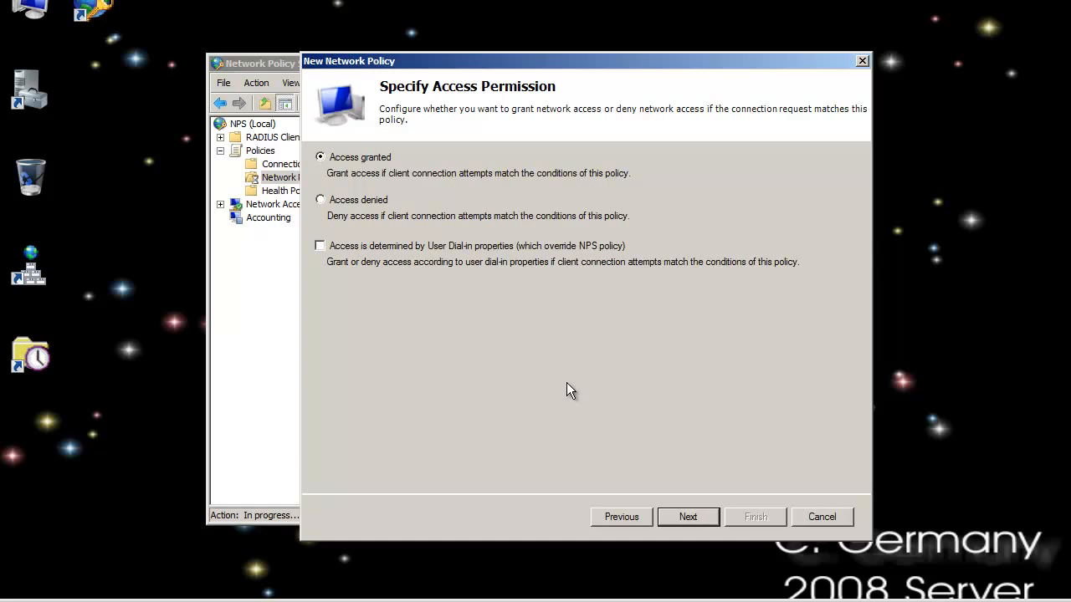
Leave the restricted policy's access permission at Access granted and continue to the authentication methods
{"action": "left_click_drag", "start_coordinate": [573, 53], "coordinate": [529, 48]}
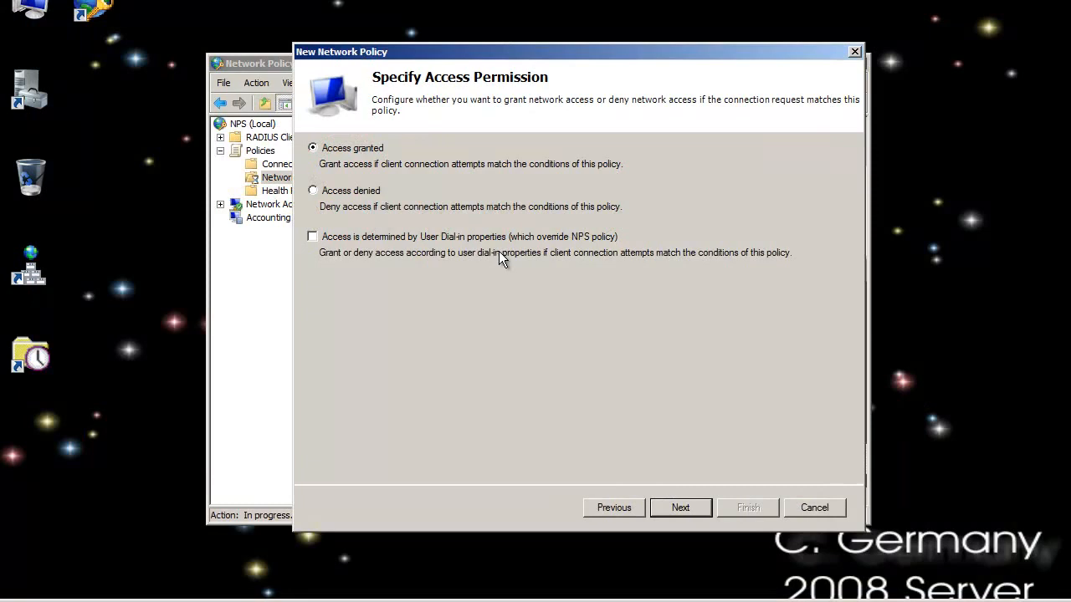
{"action": "left_click", "coordinate": [352, 199]}
{"action": "left_click", "coordinate": [352, 149]}
{"action": "left_click_drag", "start_coordinate": [430, 50], "coordinate": [482, 102]}
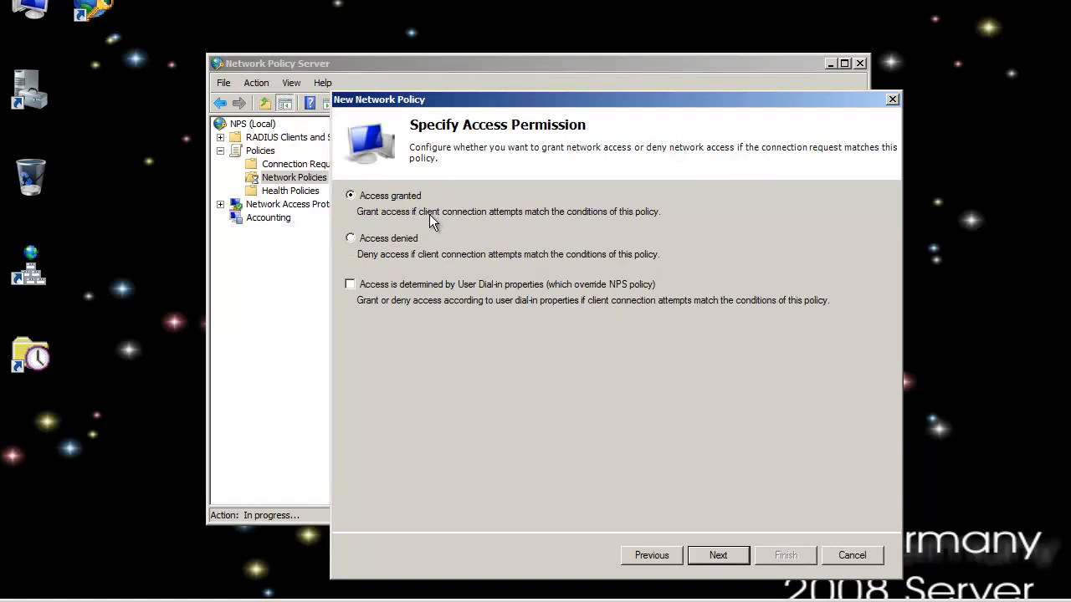
{"action": "left_click", "coordinate": [738, 564]}
Enable only the machine health check, clearing MS-CHAP-v2 and MS-CHAP authentication, and continue to the constraints
{"action": "left_click_drag", "start_coordinate": [601, 104], "coordinate": [593, 53]}
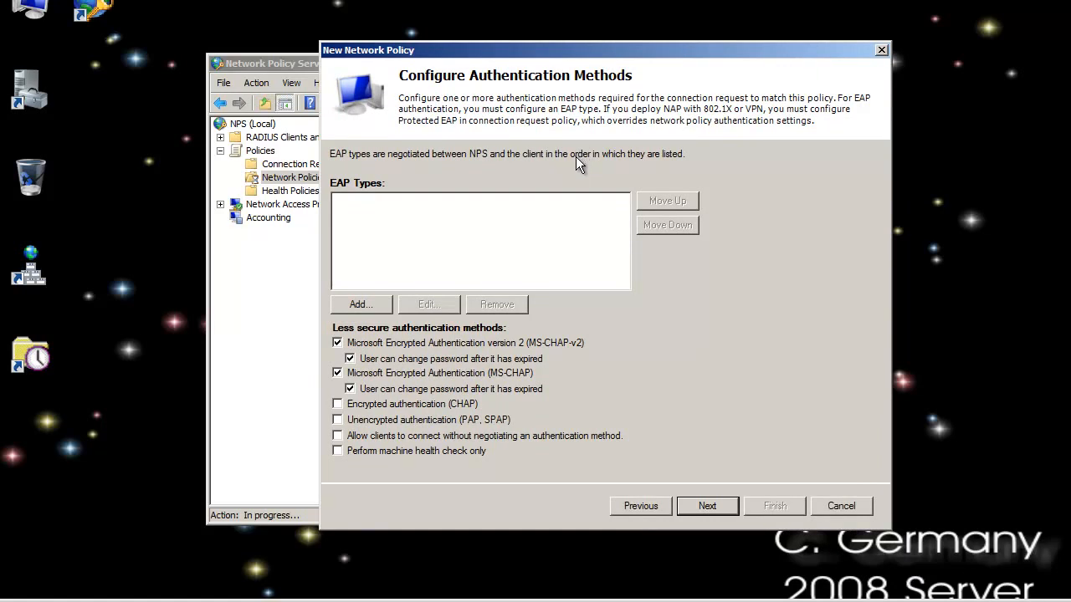
{"action": "left_click", "coordinate": [338, 450]}
{"action": "left_click", "coordinate": [338, 373]}
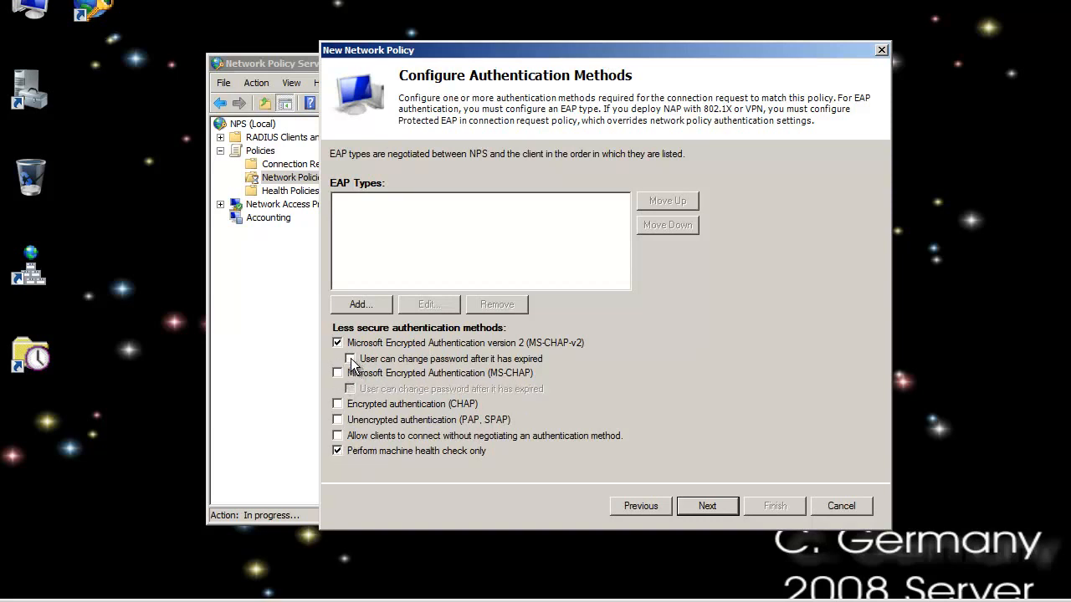
{"action": "left_click", "coordinate": [338, 343]}
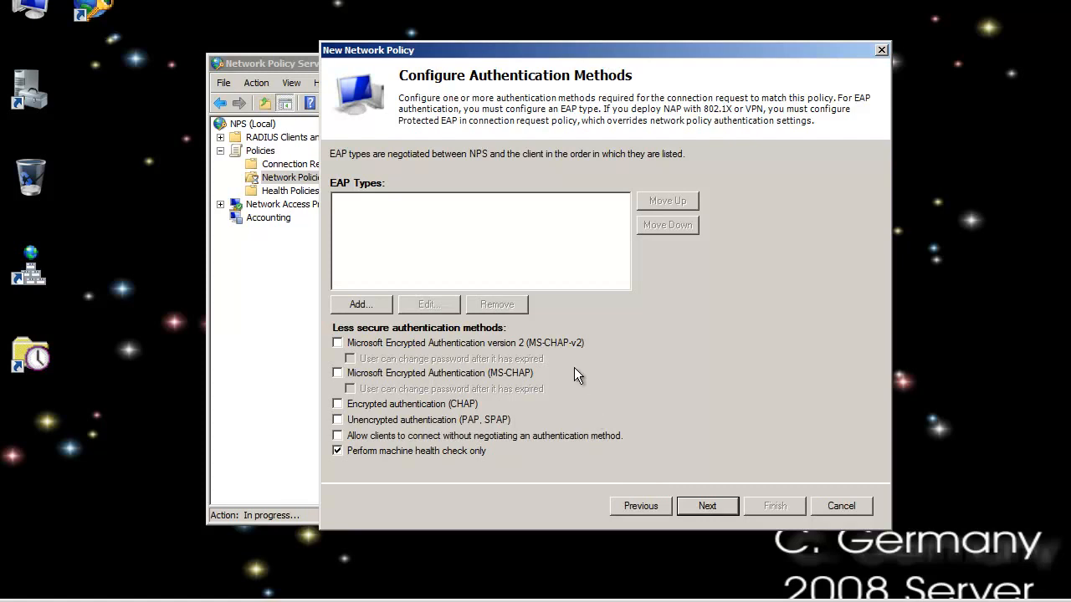
{"action": "left_click", "coordinate": [700, 506]}
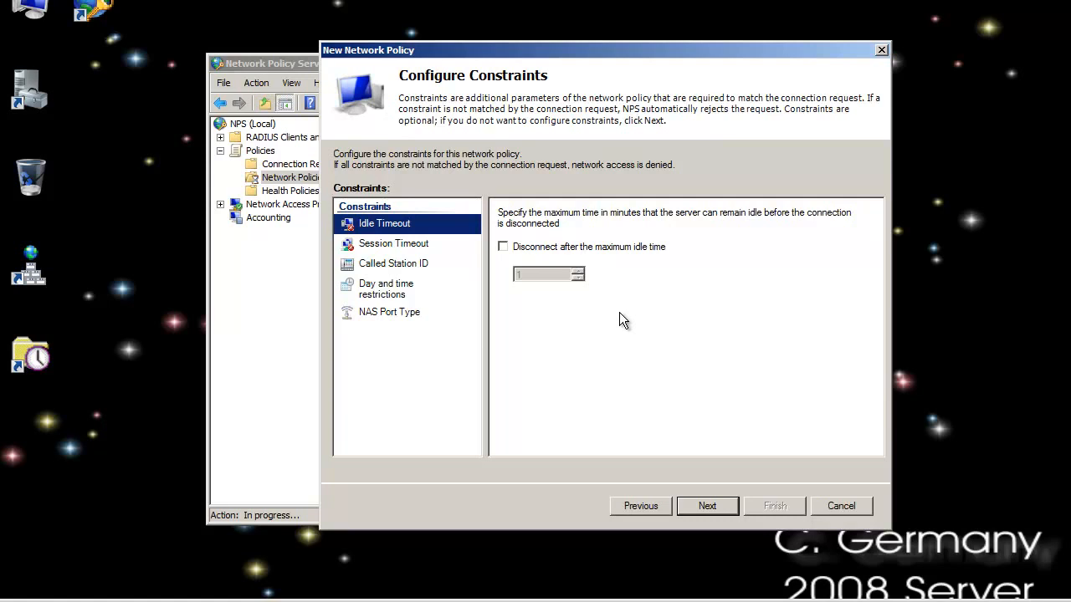
Leave the constraints at their defaults, set NAP enforcement to allow limited access, and finish creating the restricted network policy
{"action": "left_click", "coordinate": [706, 505]}
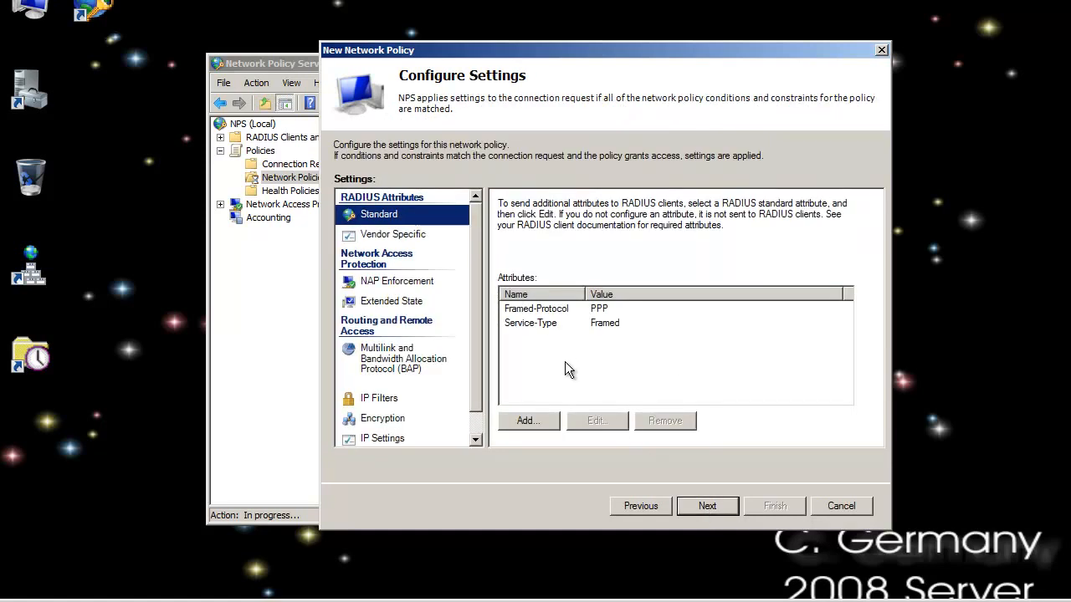
{"action": "left_click", "coordinate": [392, 283]}
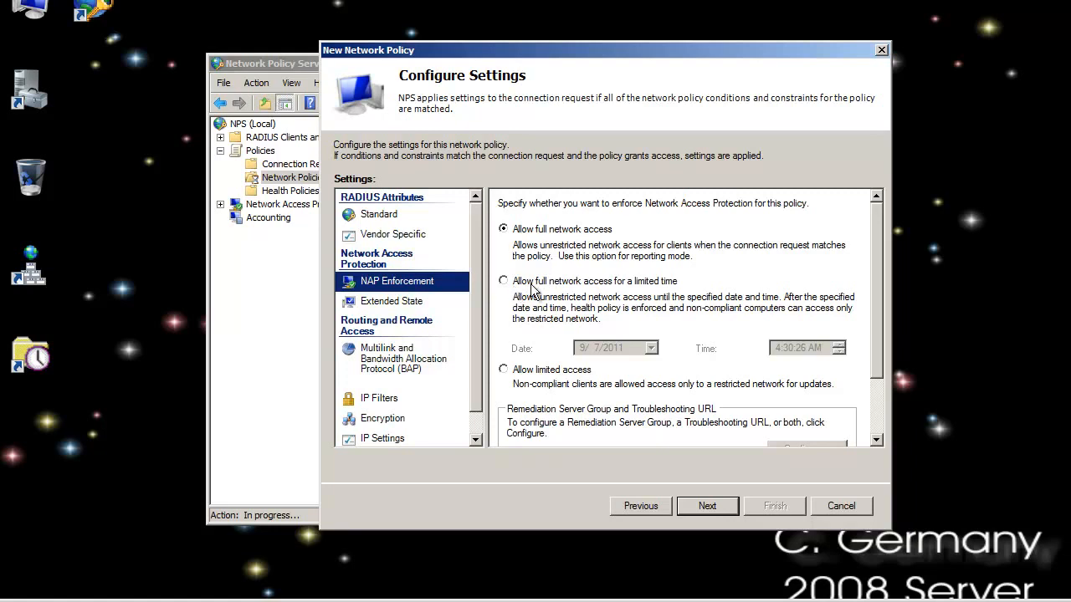
{"action": "left_click", "coordinate": [503, 370]}
{"action": "left_click", "coordinate": [725, 506]}
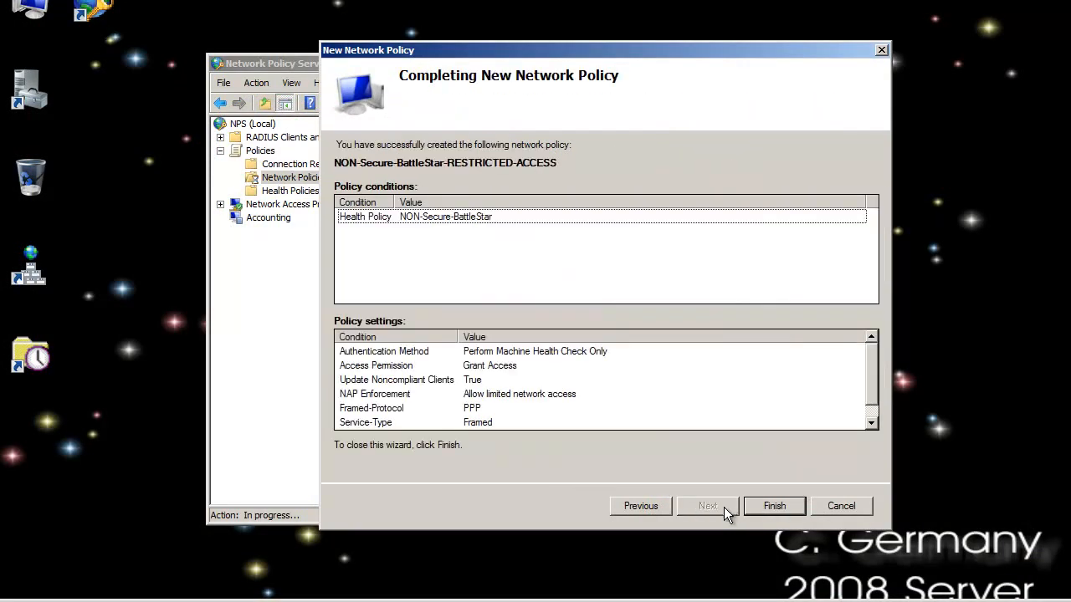
{"action": "left_click", "coordinate": [764, 506]}
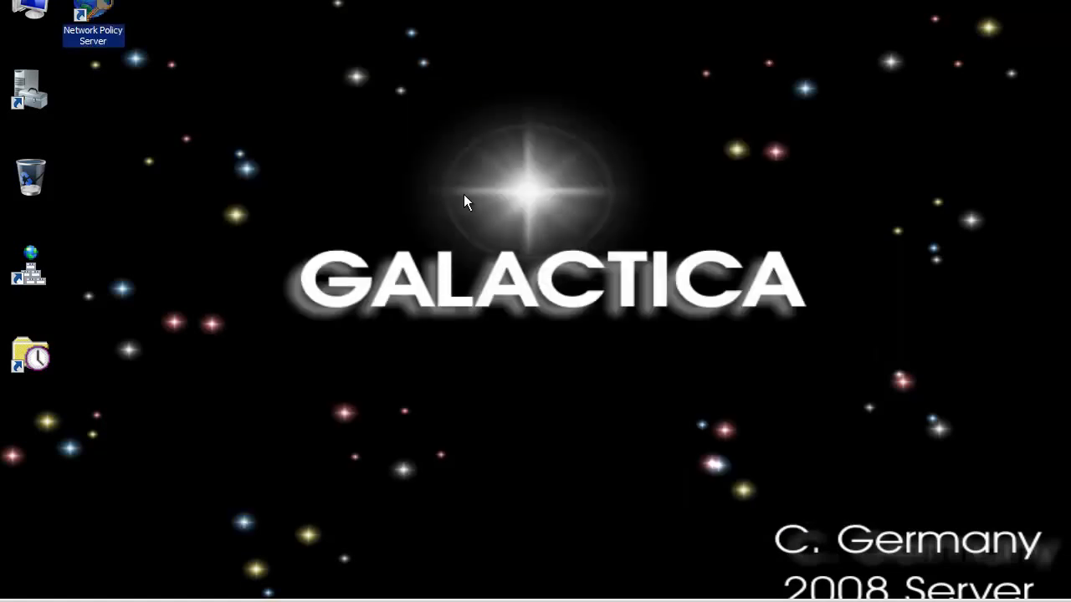
{"action": "left_click", "coordinate": [398, 264]}
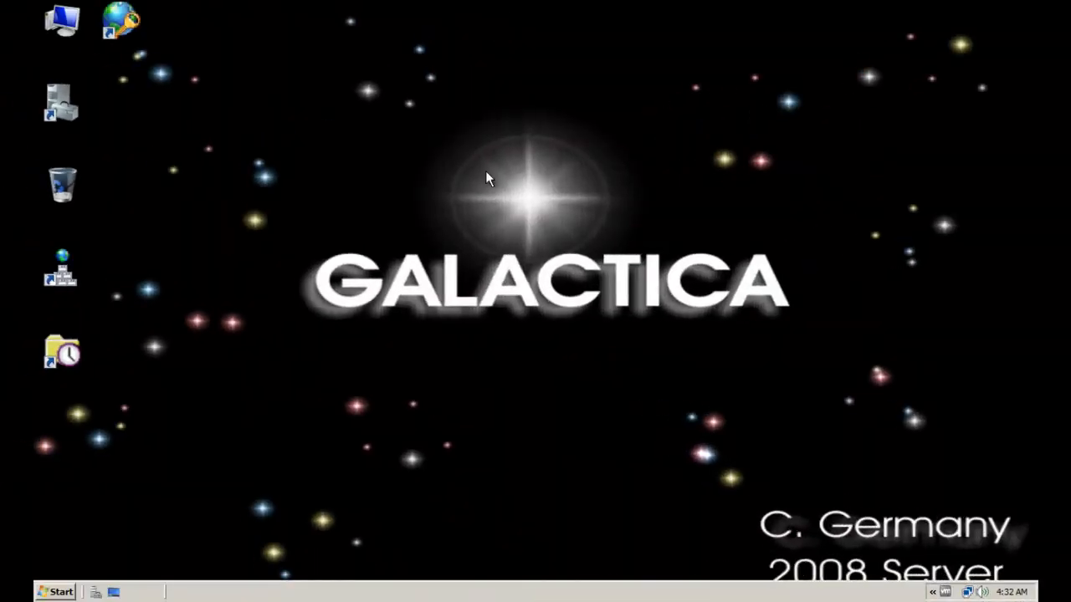
Move the Network Policy Server desktop shortcut directly below the DHCP shortcut
{"action": "left_click", "coordinate": [63, 272]}
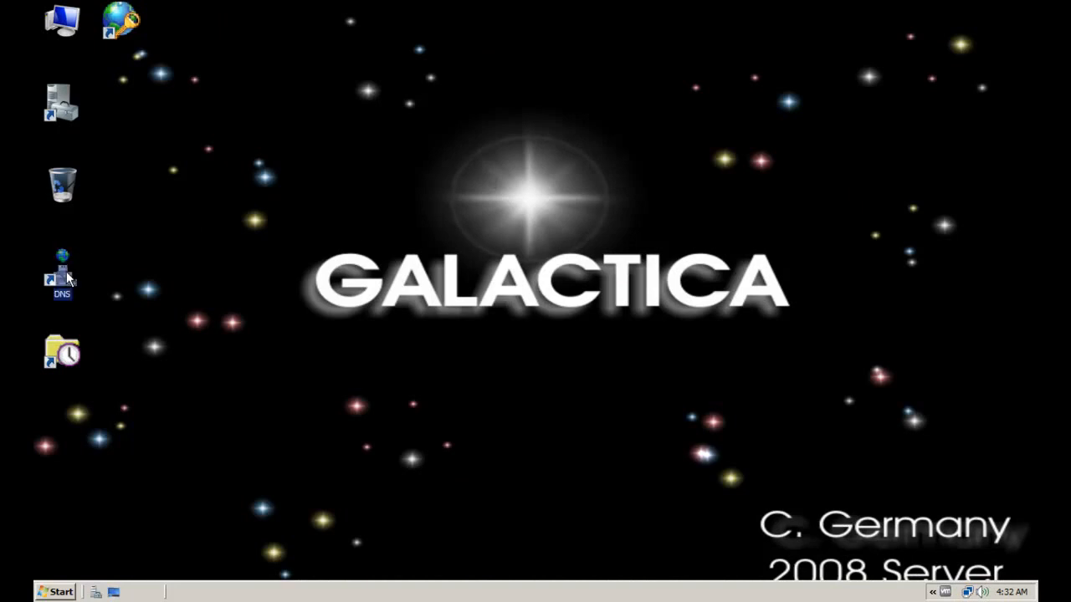
{"action": "left_click", "coordinate": [120, 22]}
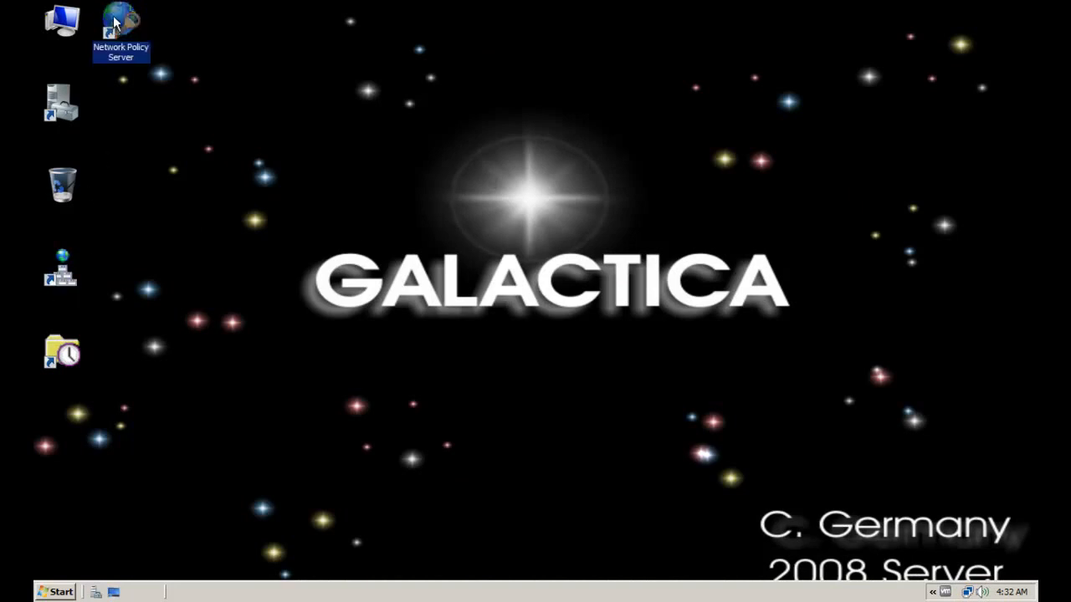
{"action": "left_click_drag", "start_coordinate": [127, 40], "coordinate": [67, 414]}
Open the DHCP console, select the ColonialWarriors scope under the galactica.battlestars.com server's IPv4 node, and widen the tree to show its full name
{"action": "left_click", "coordinate": [64, 350]}
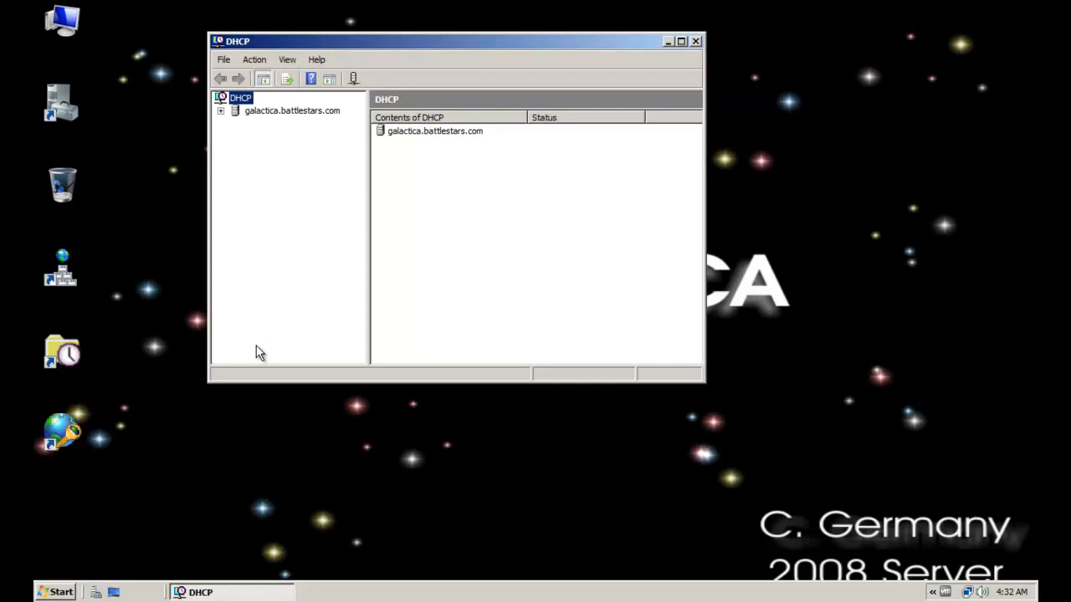
{"action": "left_click", "coordinate": [275, 111]}
{"action": "left_click", "coordinate": [220, 111]}
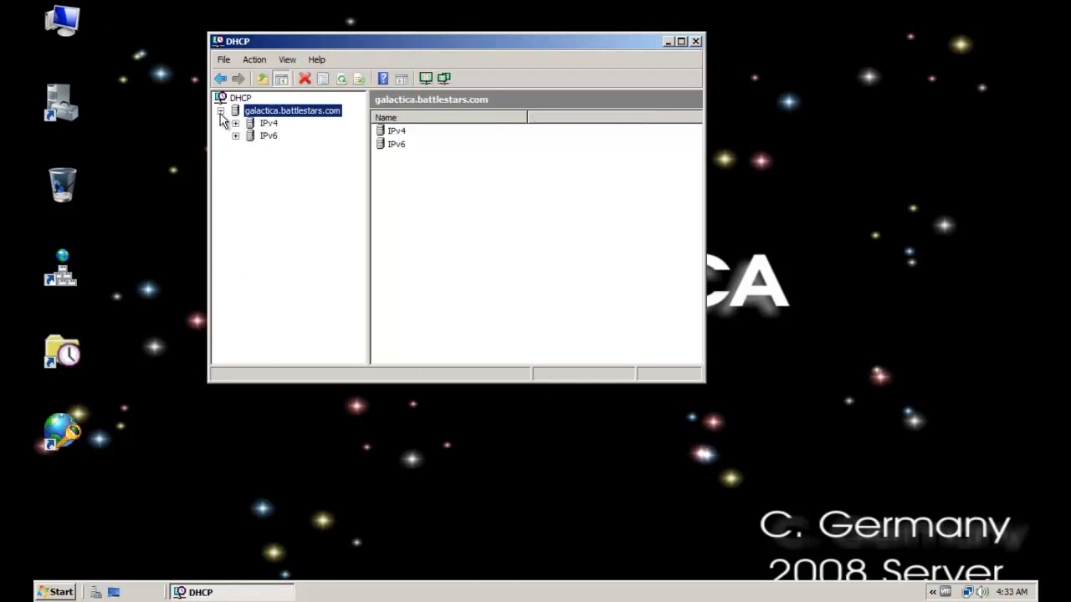
{"action": "left_click", "coordinate": [236, 123]}
{"action": "left_click", "coordinate": [251, 138]}
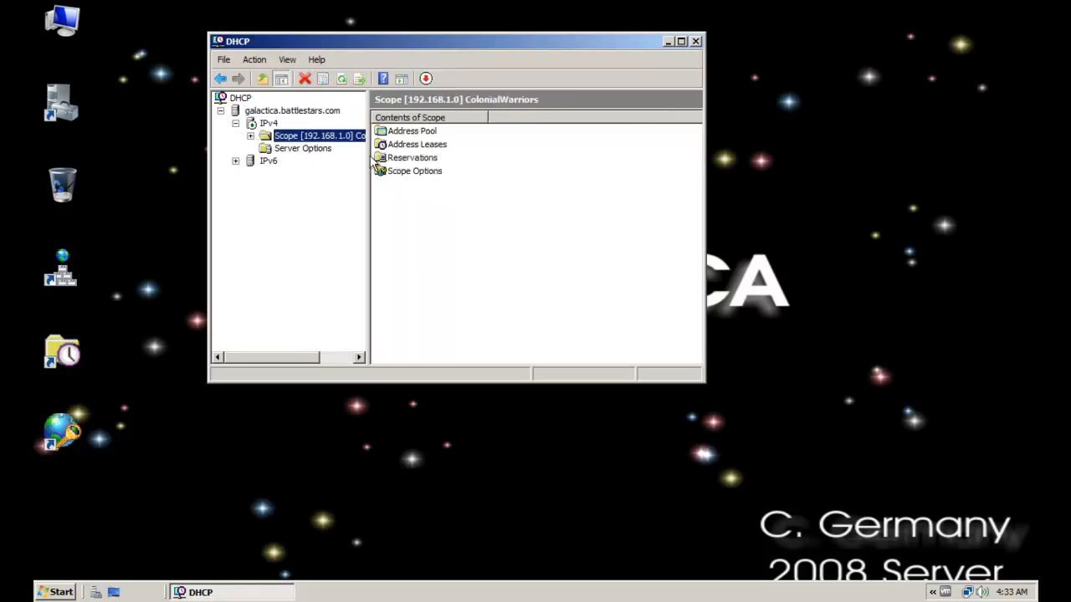
{"action": "left_click_drag", "start_coordinate": [368, 161], "coordinate": [456, 170]}
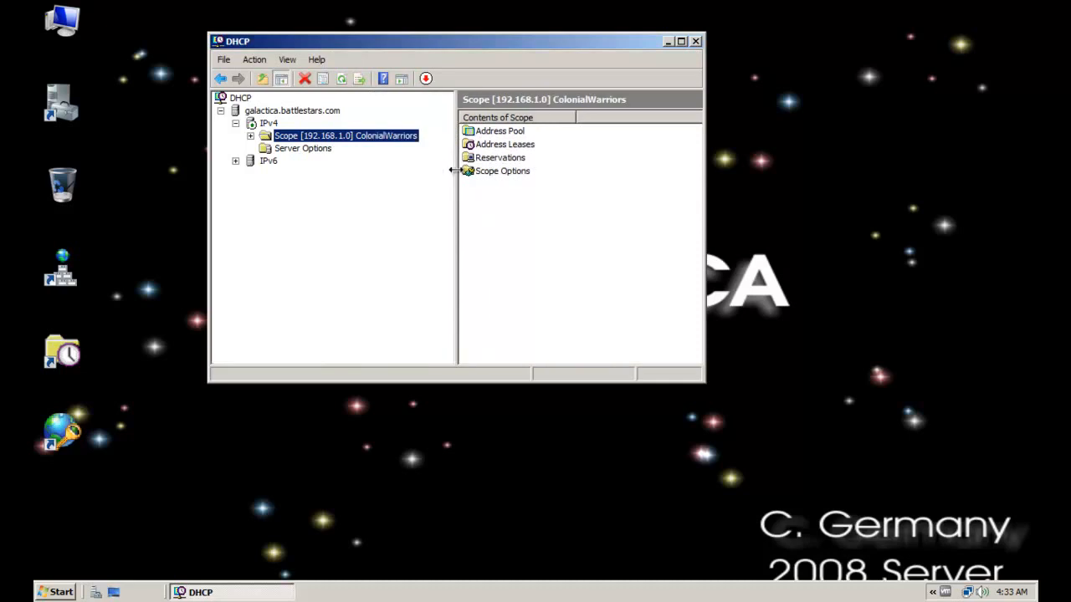
Enable Network Access Protection for the ColonialWarriors scope using the default Network Access Protection profile, and apply the scope properties
{"action": "right_click", "coordinate": [314, 140]}
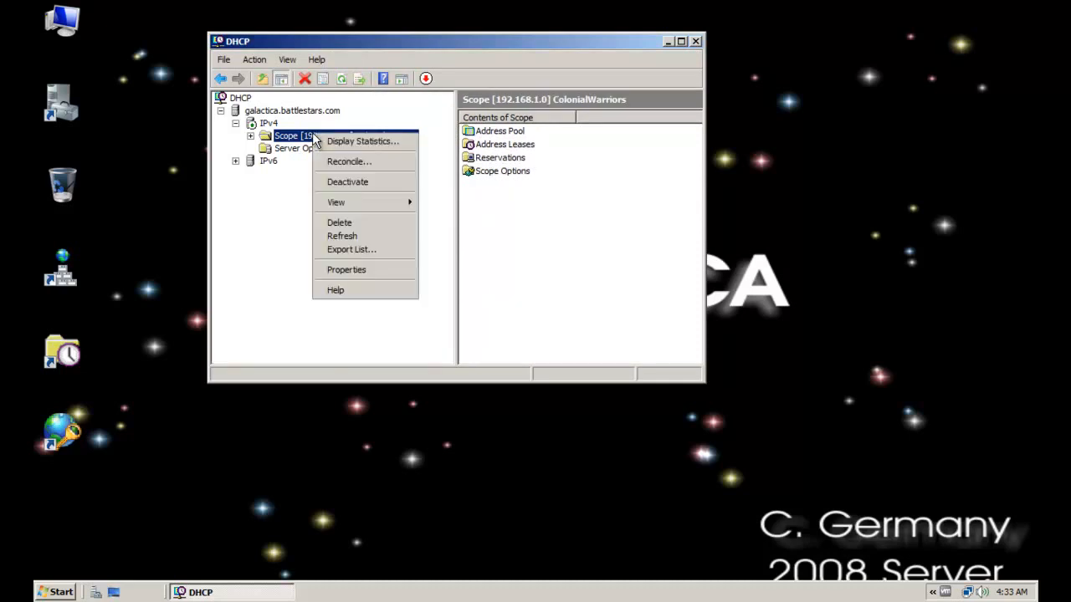
{"action": "left_click", "coordinate": [371, 270]}
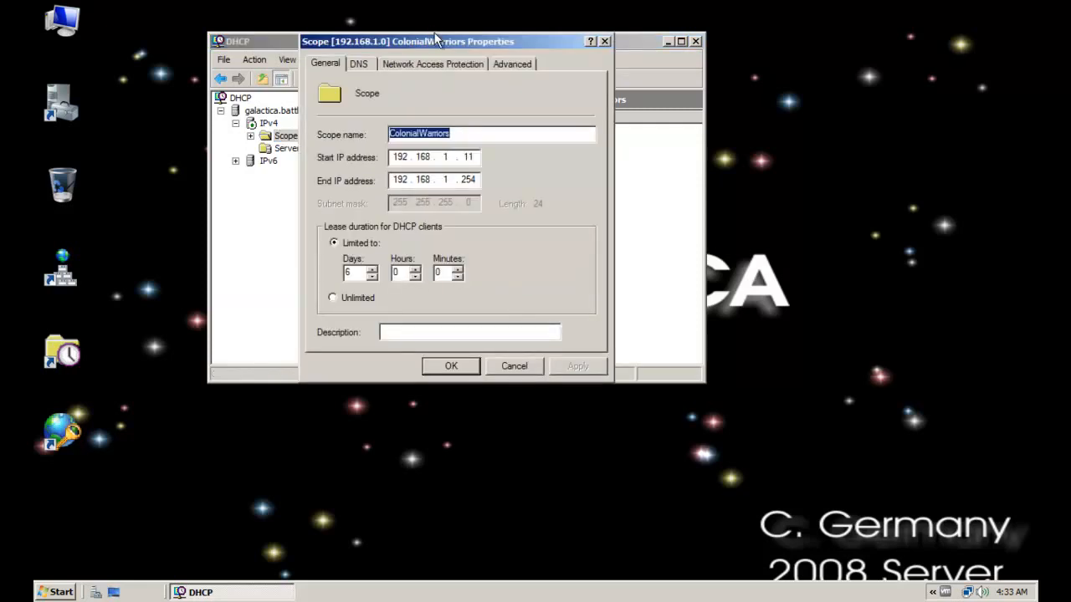
{"action": "left_click_drag", "start_coordinate": [436, 41], "coordinate": [447, 73]}
{"action": "left_click", "coordinate": [431, 96]}
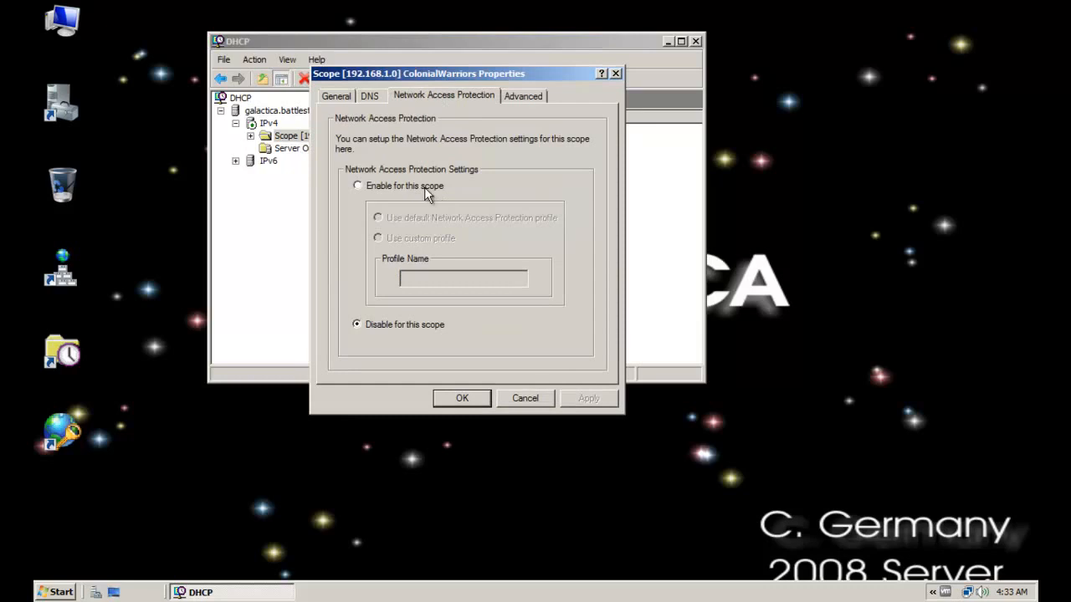
{"action": "left_click", "coordinate": [424, 186]}
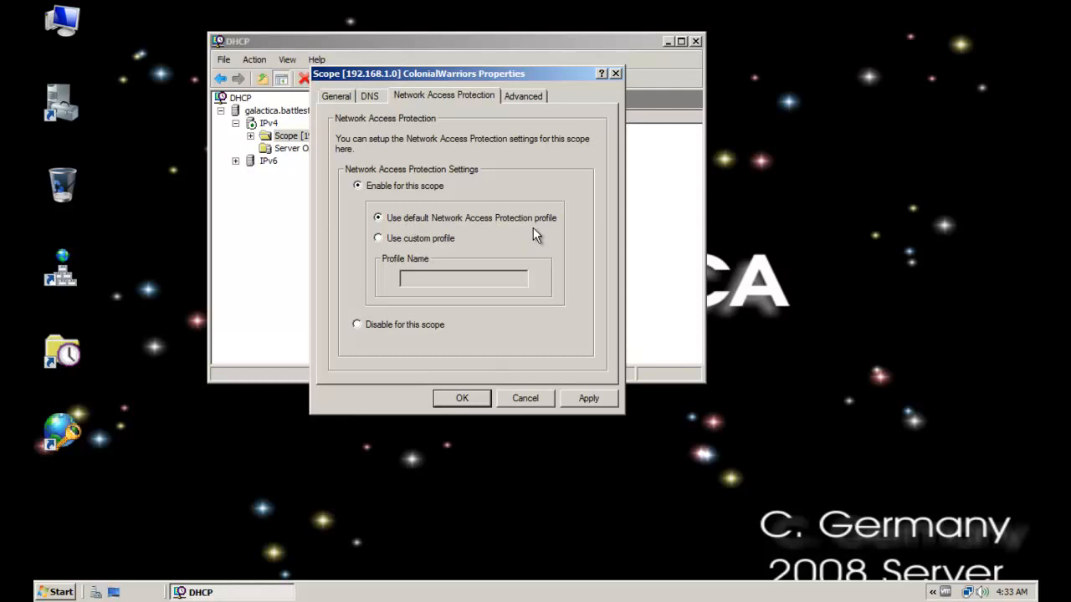
{"action": "left_click", "coordinate": [469, 398]}
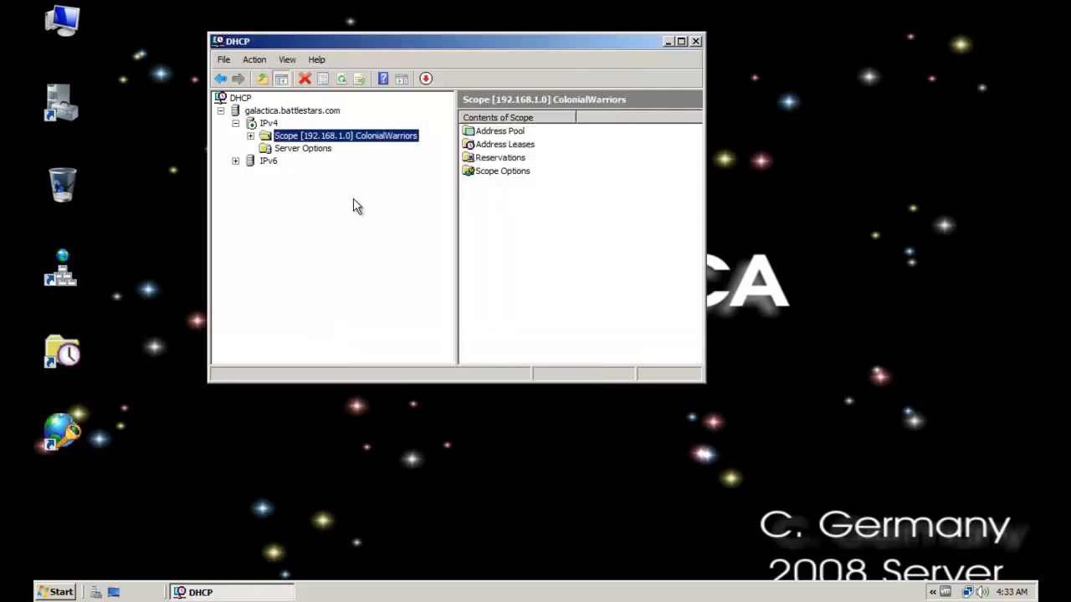
Recheck the ColonialWarriors scope's Network Access Protection settings, then close the DHCP console
{"action": "right_click", "coordinate": [390, 137]}
{"action": "left_click", "coordinate": [427, 272]}
{"action": "left_click", "coordinate": [454, 100]}
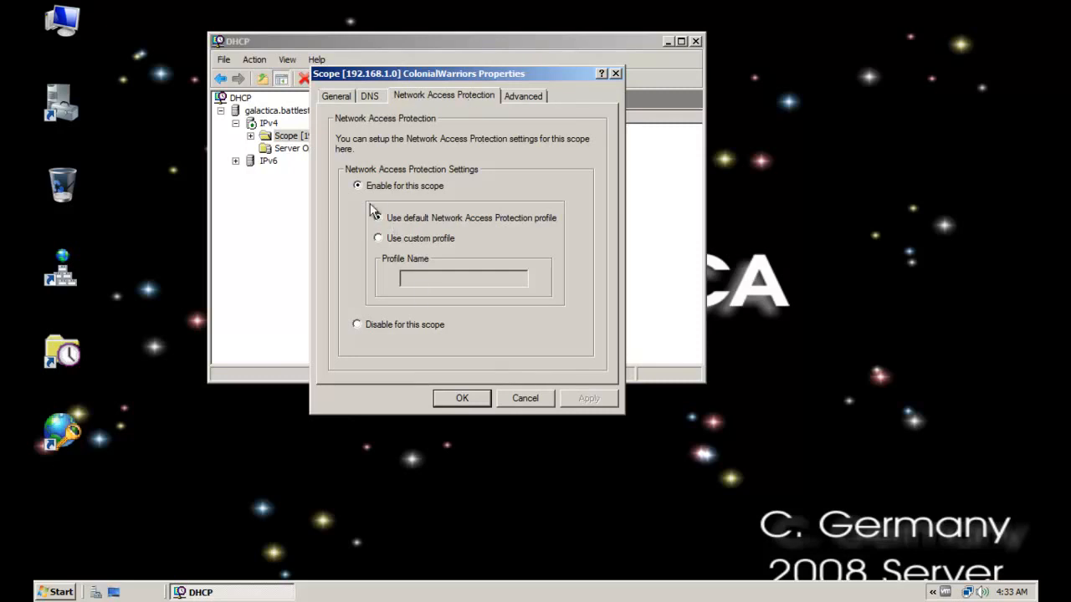
{"action": "left_click", "coordinate": [461, 399]}
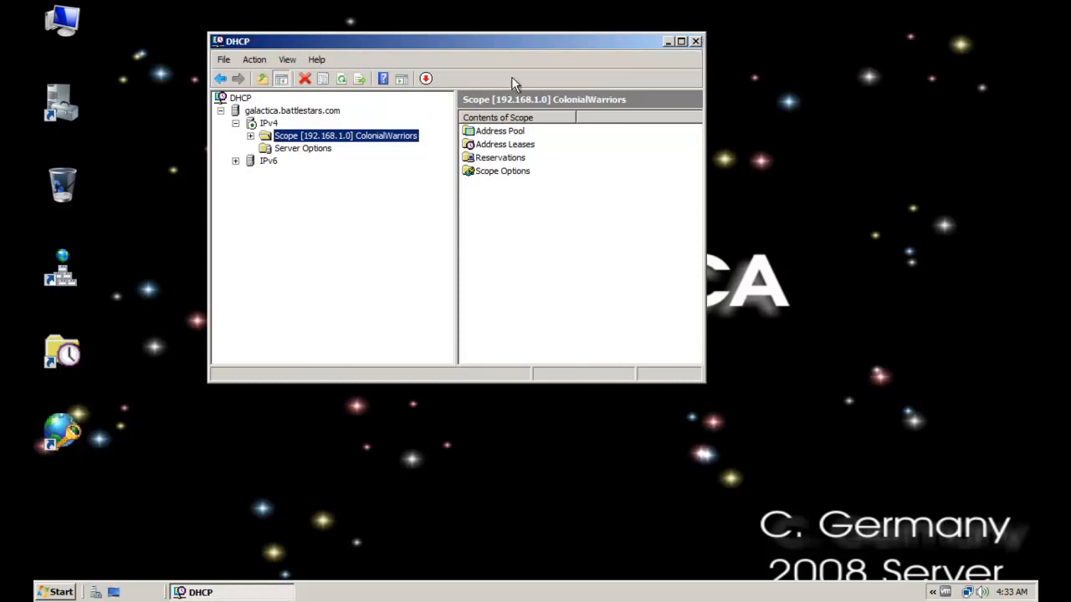
{"action": "left_click", "coordinate": [697, 42]}
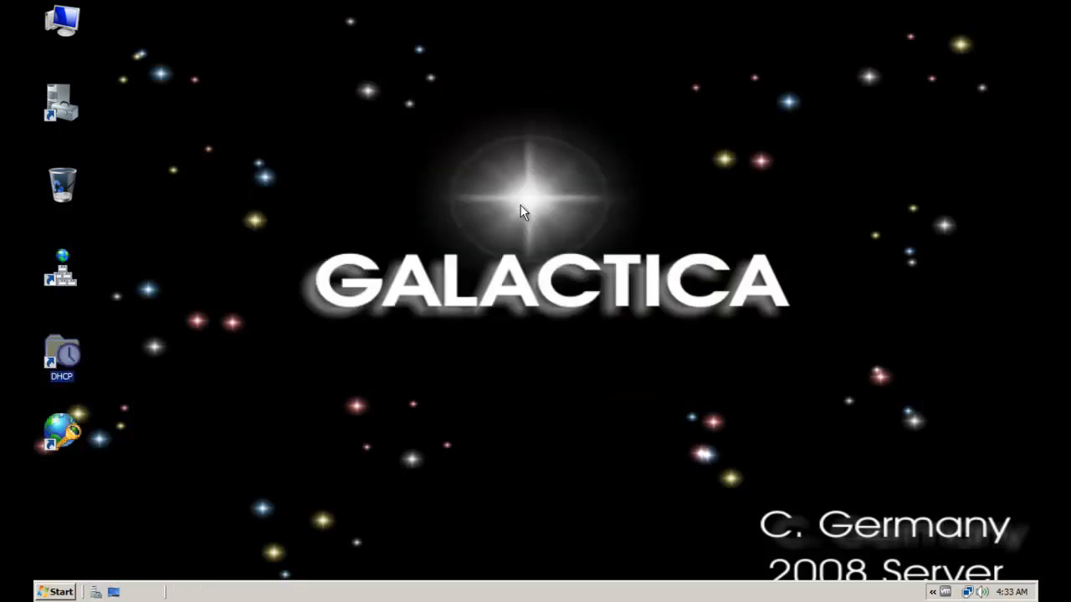